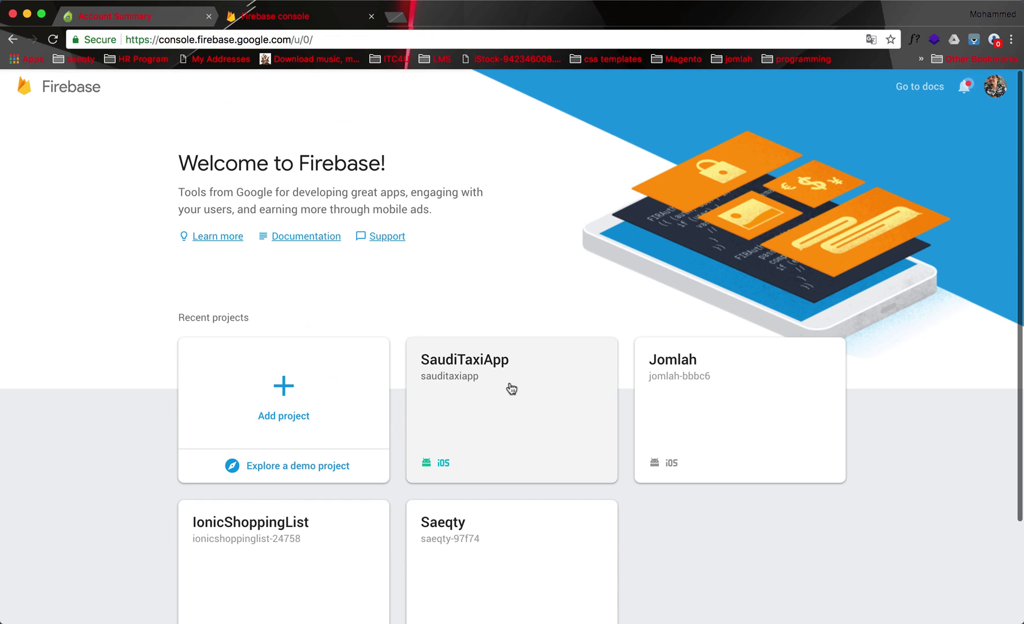
Open the SaudiTaxiApp project's Hosting page and start connecting a domain.
{"action": "left_click", "coordinate": [512, 388]}
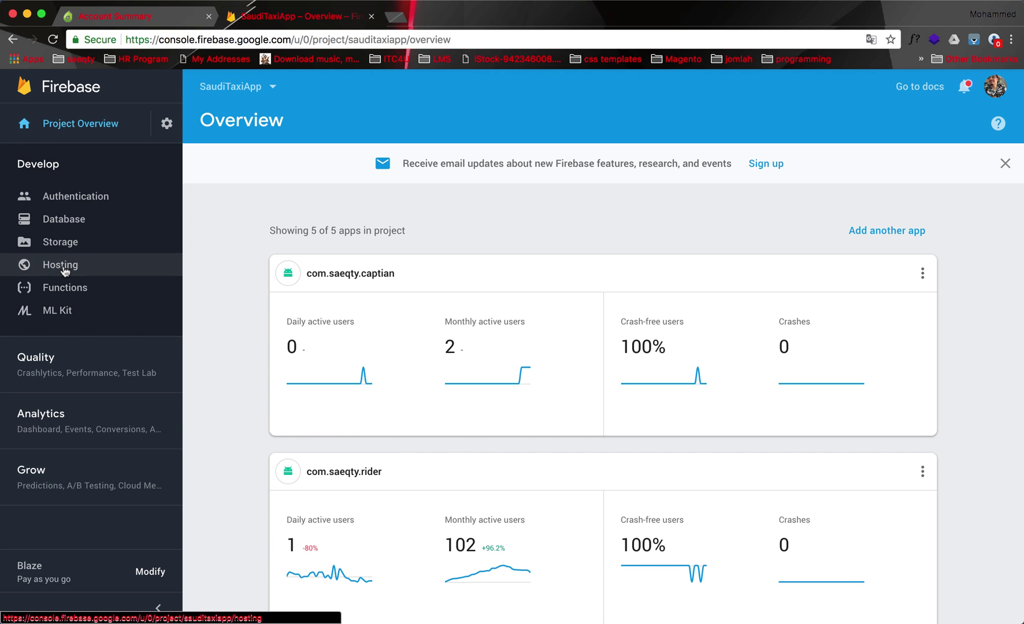
{"action": "left_click", "coordinate": [62, 269]}
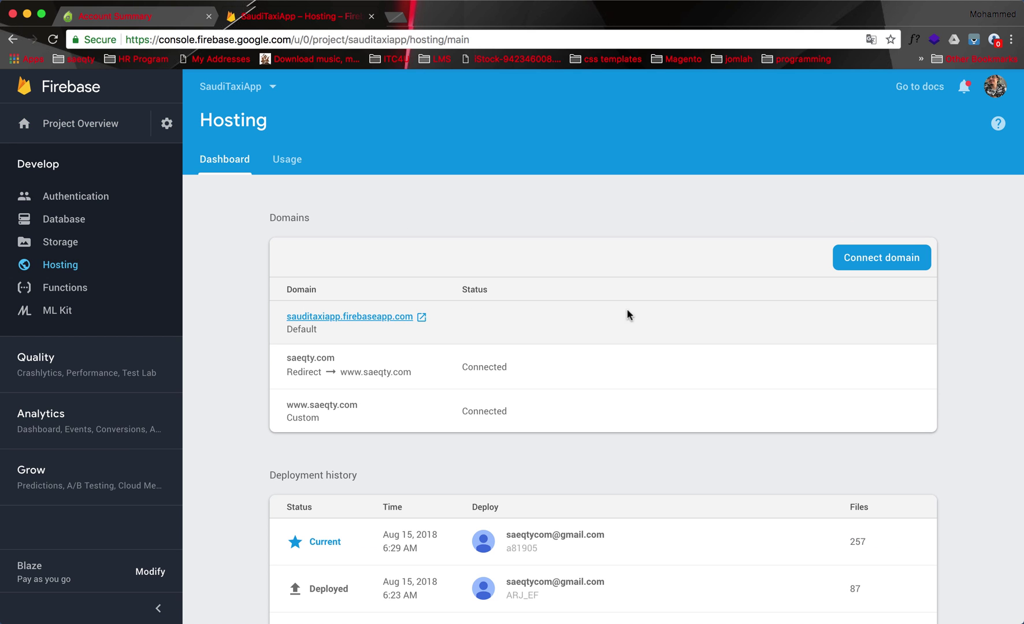
{"action": "scroll", "coordinate": [688, 252], "scroll_direction": "down", "scroll_amount": 2}
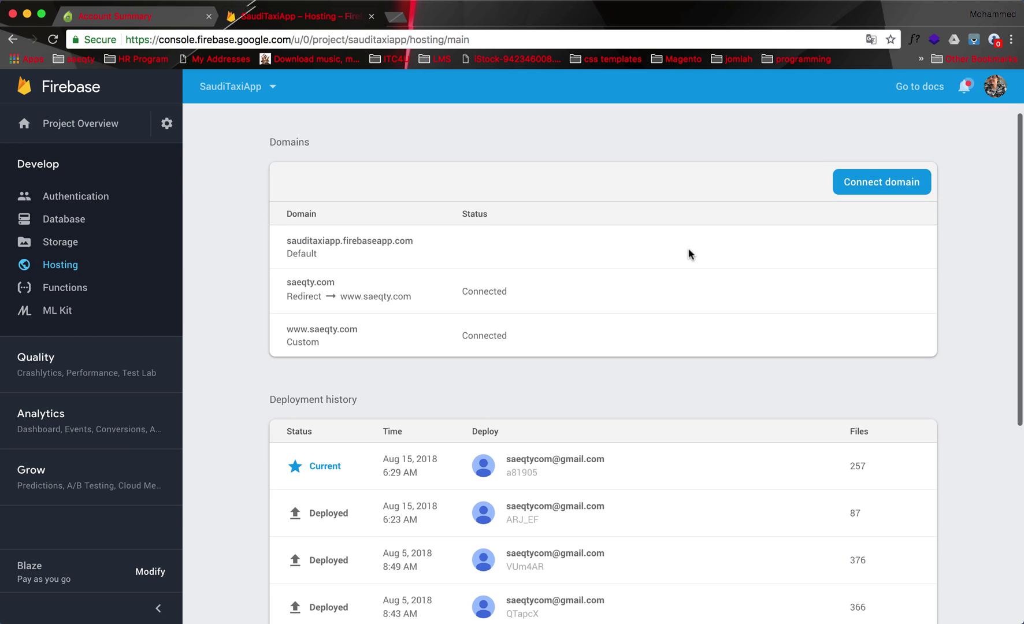
{"action": "scroll", "coordinate": [688, 253], "scroll_direction": "up", "scroll_amount": 2}
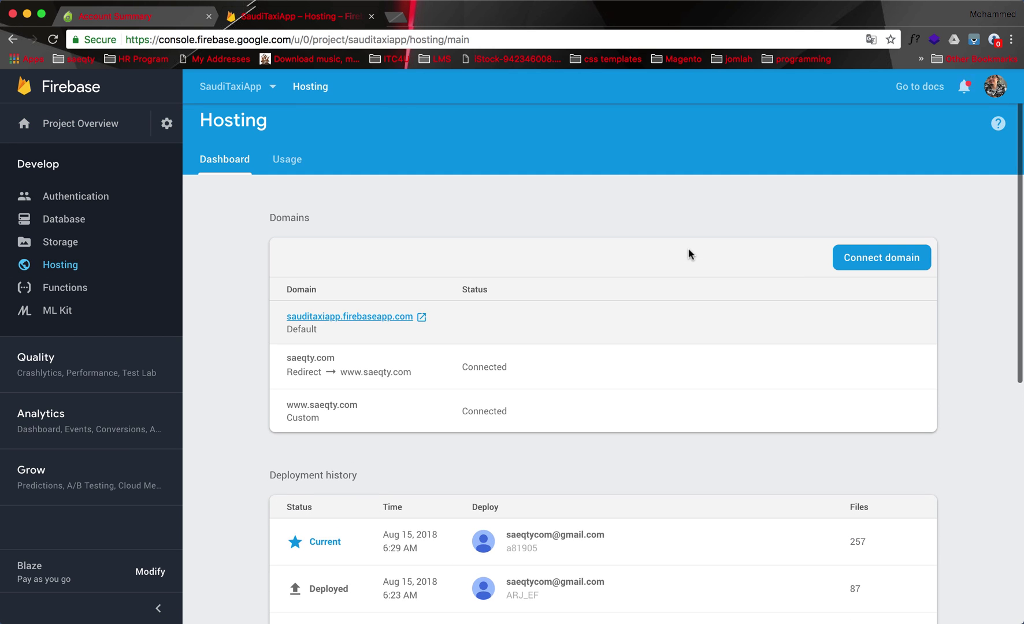
{"action": "left_click", "coordinate": [877, 264]}
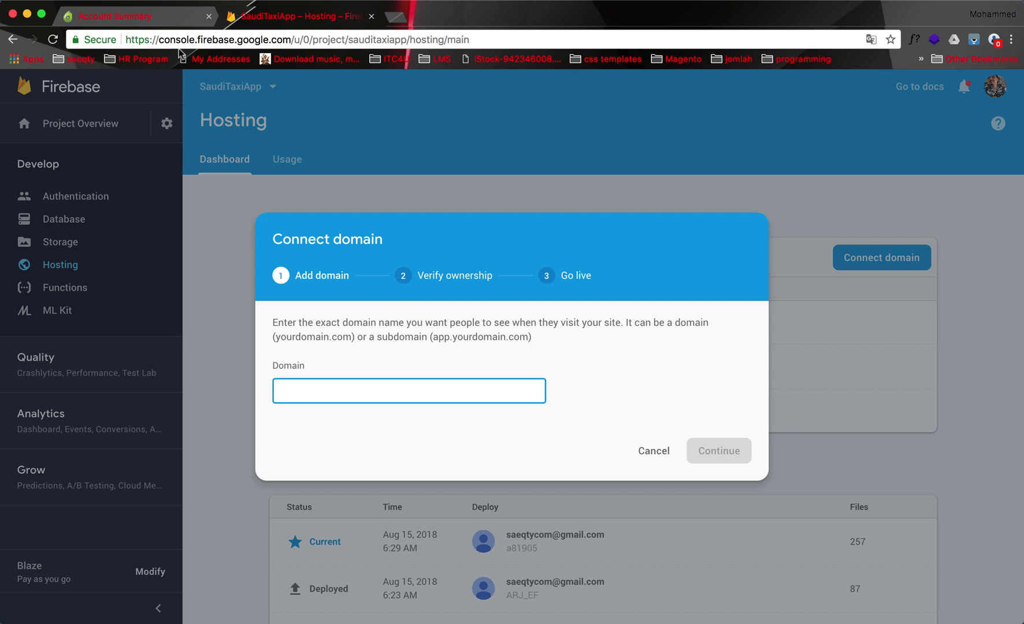
Switch to the Dynadot account page and look over its web address and account summary.
{"action": "left_click", "coordinate": [177, 19]}
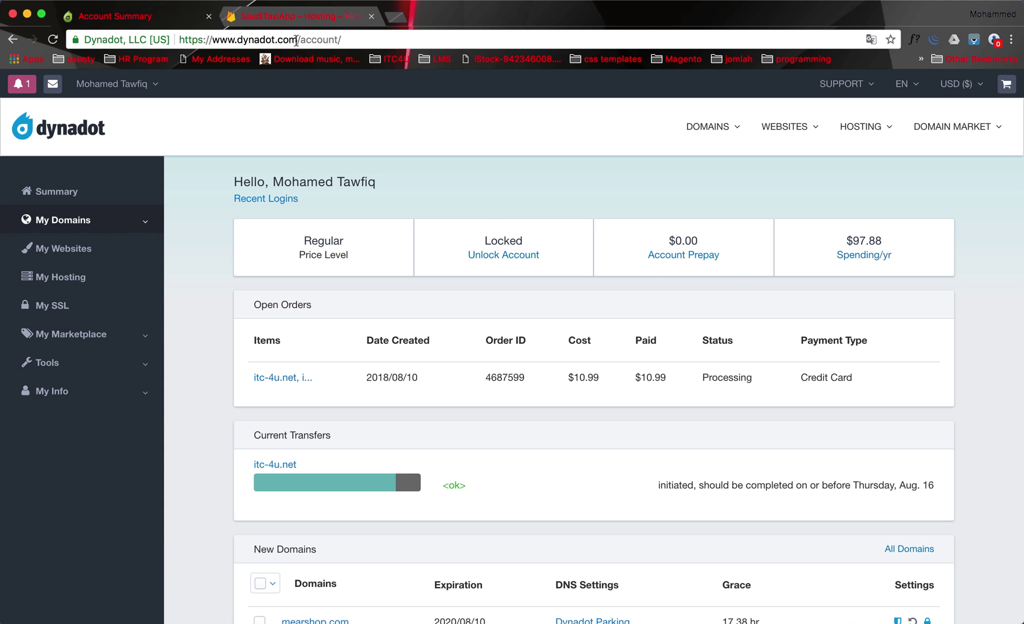
{"action": "left_click_drag", "start_coordinate": [296, 39], "coordinate": [181, 41]}
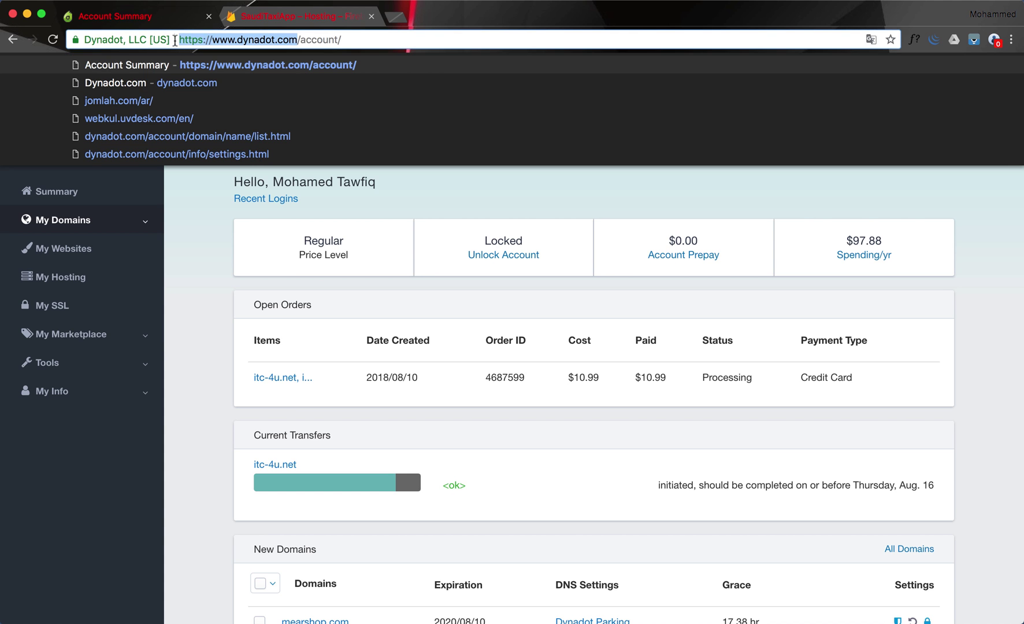
{"action": "left_click", "coordinate": [192, 259]}
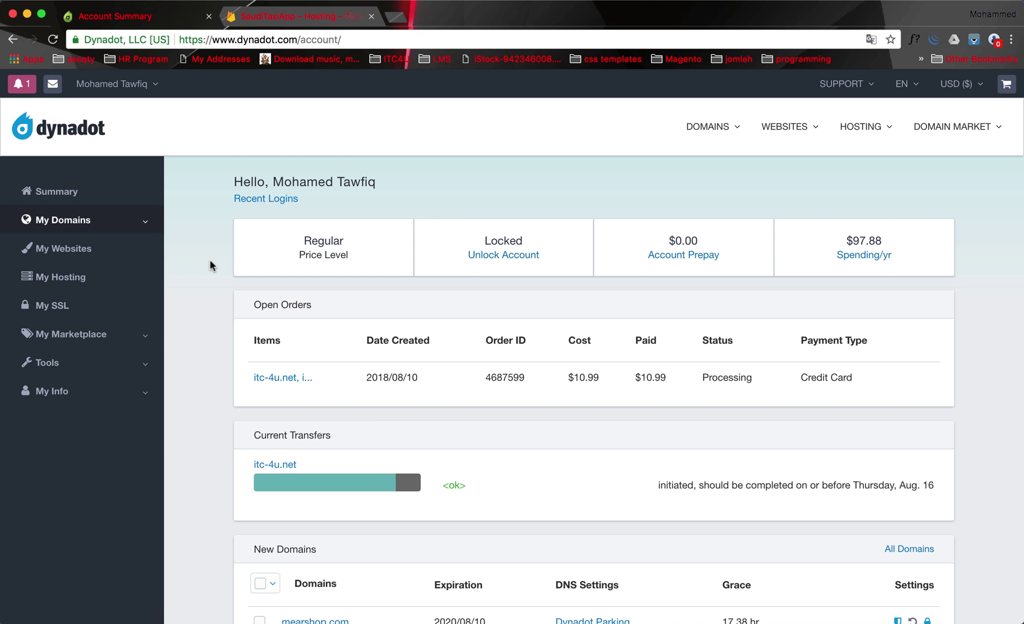
{"action": "scroll", "coordinate": [210, 259], "scroll_direction": "down", "scroll_amount": 3}
{"action": "scroll", "coordinate": [210, 259], "scroll_direction": "up", "scroll_amount": 3}
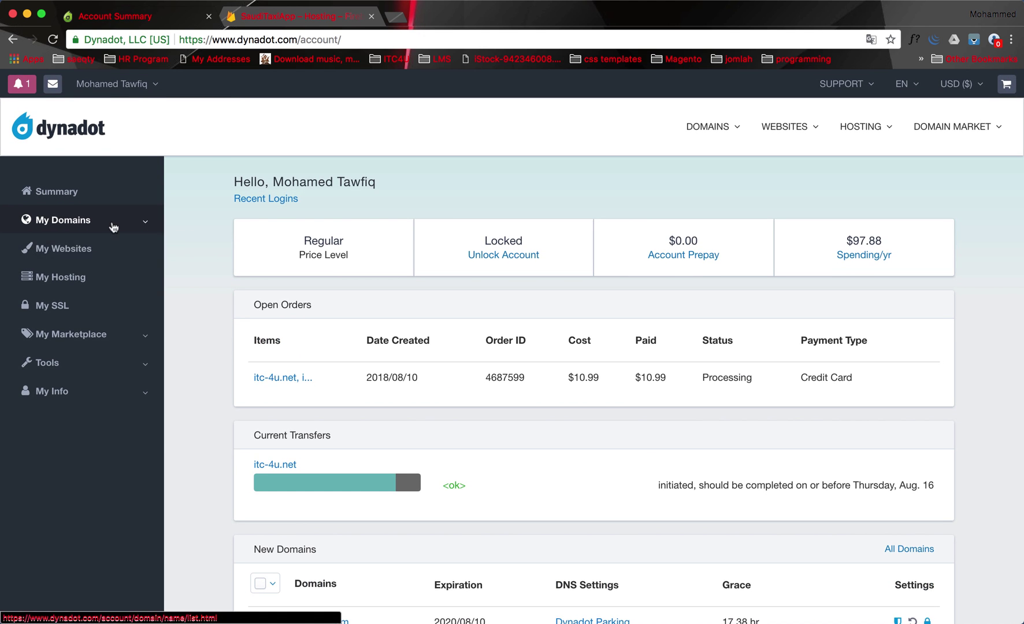
Search Dynadot's domain registration for a domain made of the account holder's full name and view the results.
{"action": "mouse_move", "coordinate": [676, 128]}
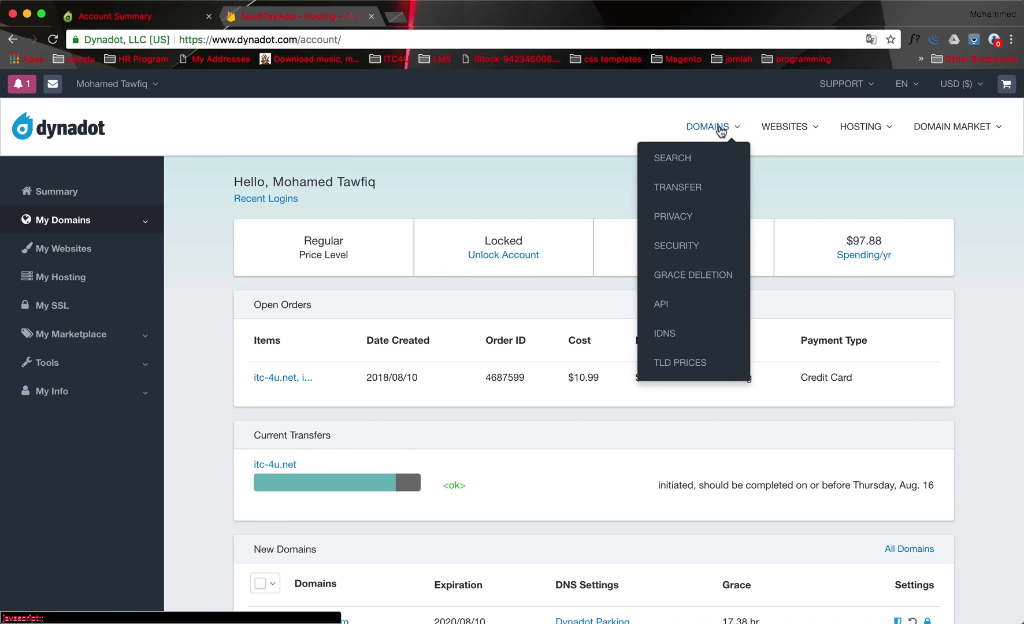
{"action": "left_click", "coordinate": [686, 159]}
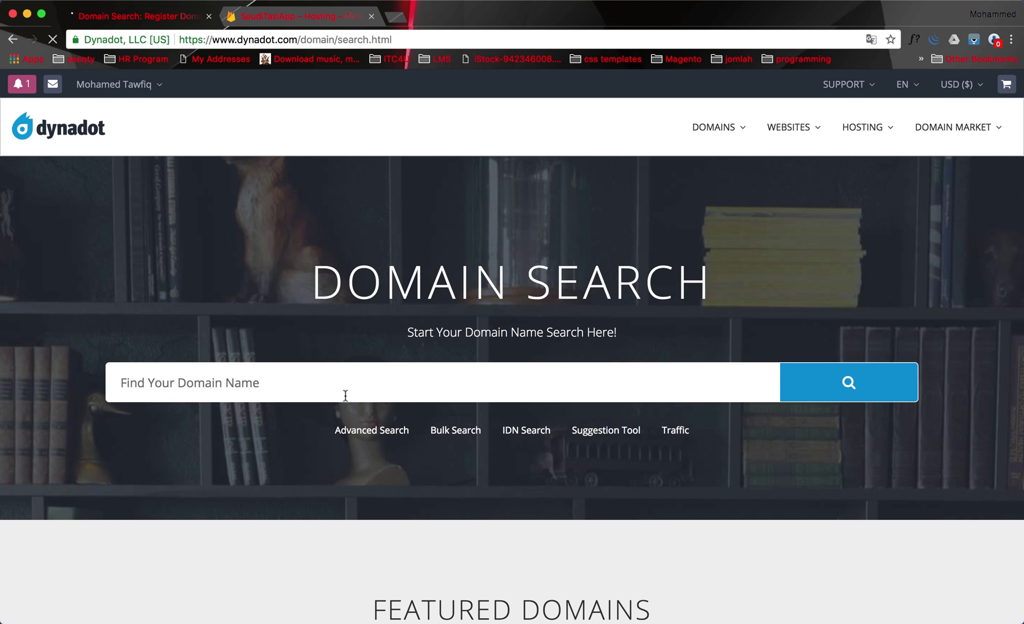
{"action": "left_click", "coordinate": [343, 386]}
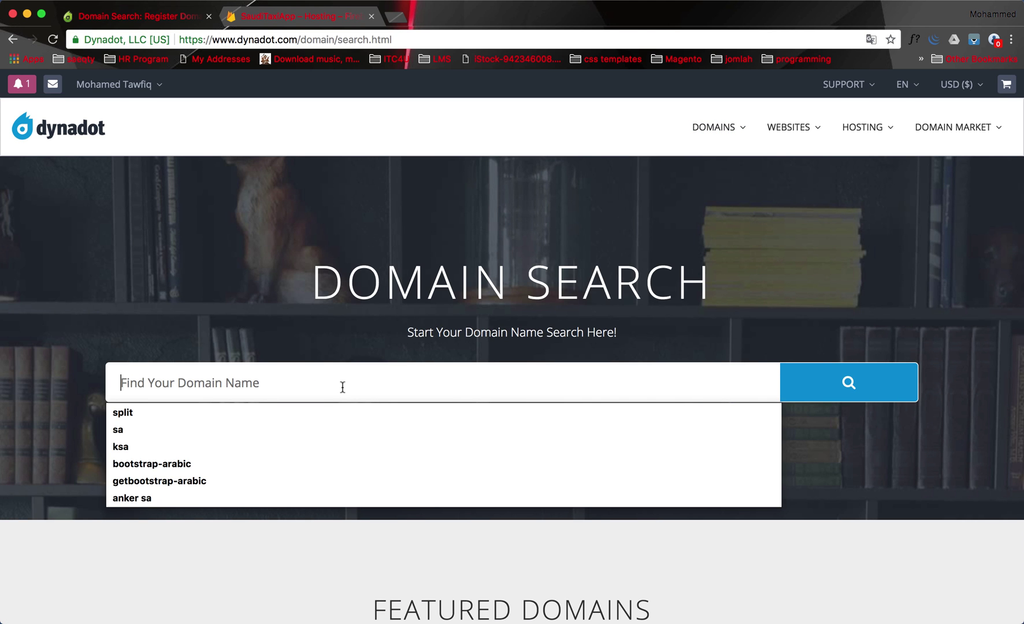
{"action": "type", "text": "mohamedtawfiq"}
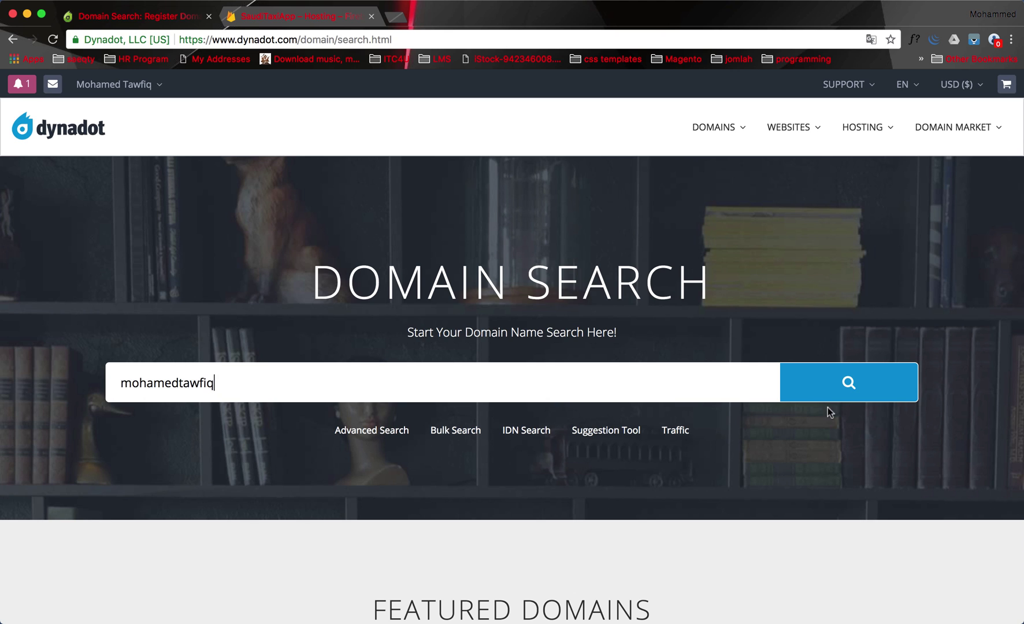
{"action": "left_click", "coordinate": [873, 392]}
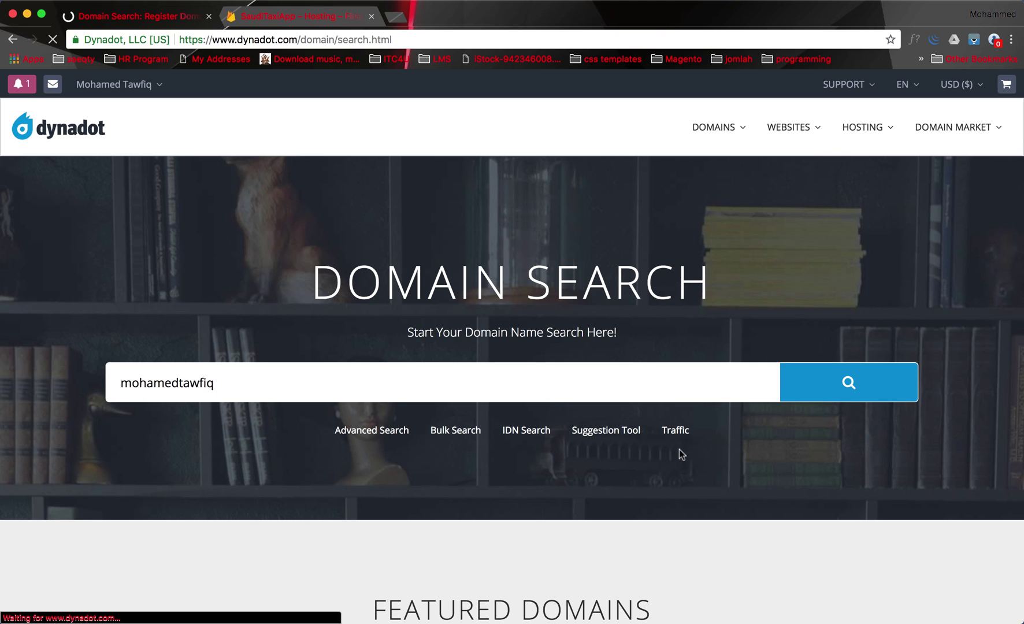
{"action": "scroll", "coordinate": [720, 469], "scroll_direction": "down", "scroll_amount": 3}
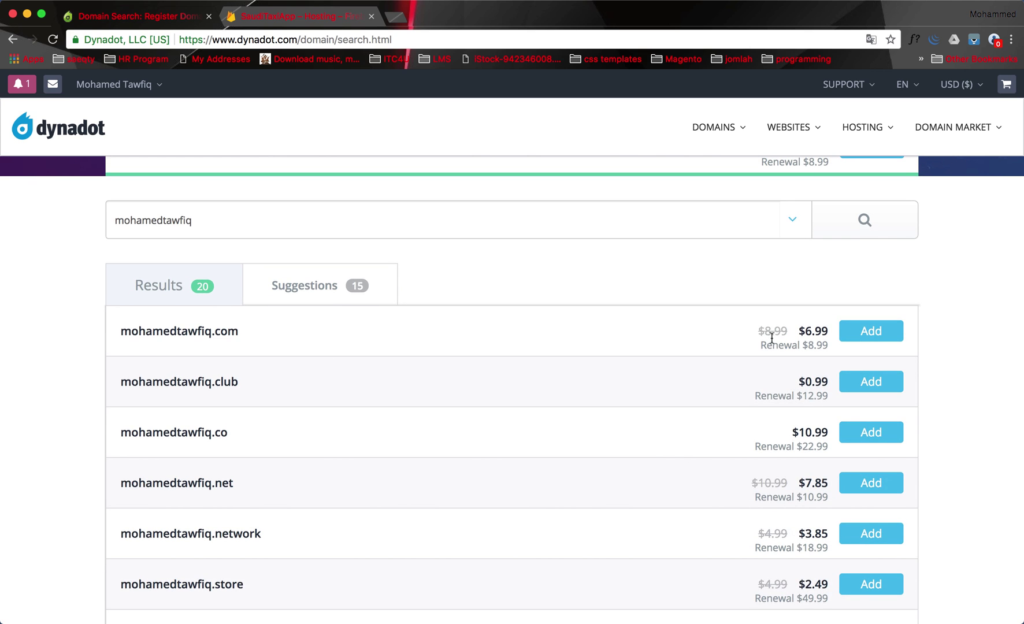
Add the .com domain from the search results to the cart and review the shopping cart.
{"action": "left_click", "coordinate": [888, 338]}
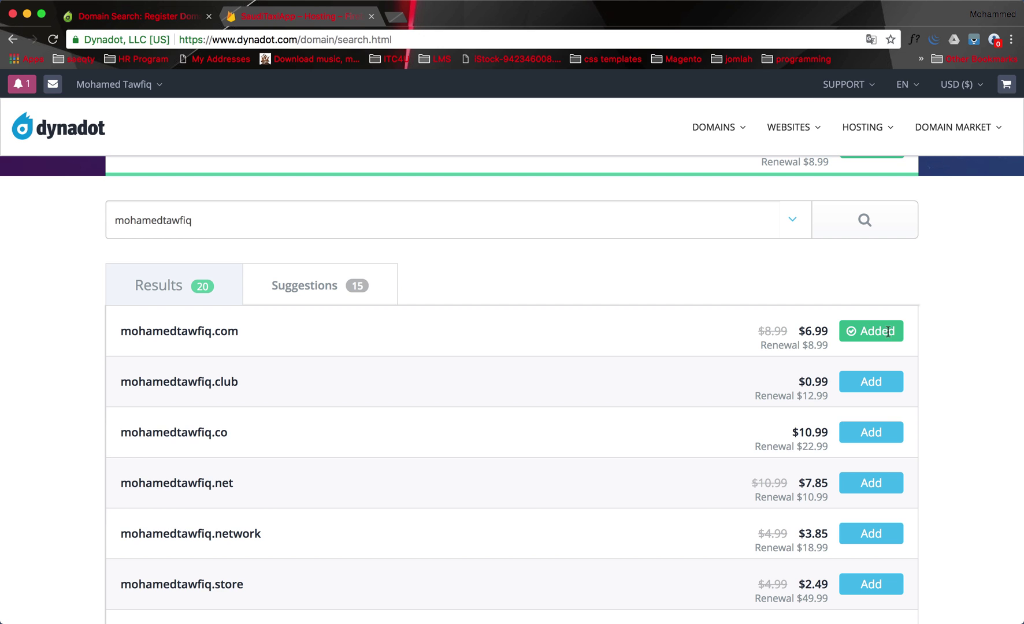
{"action": "mouse_move", "coordinate": [998, 88]}
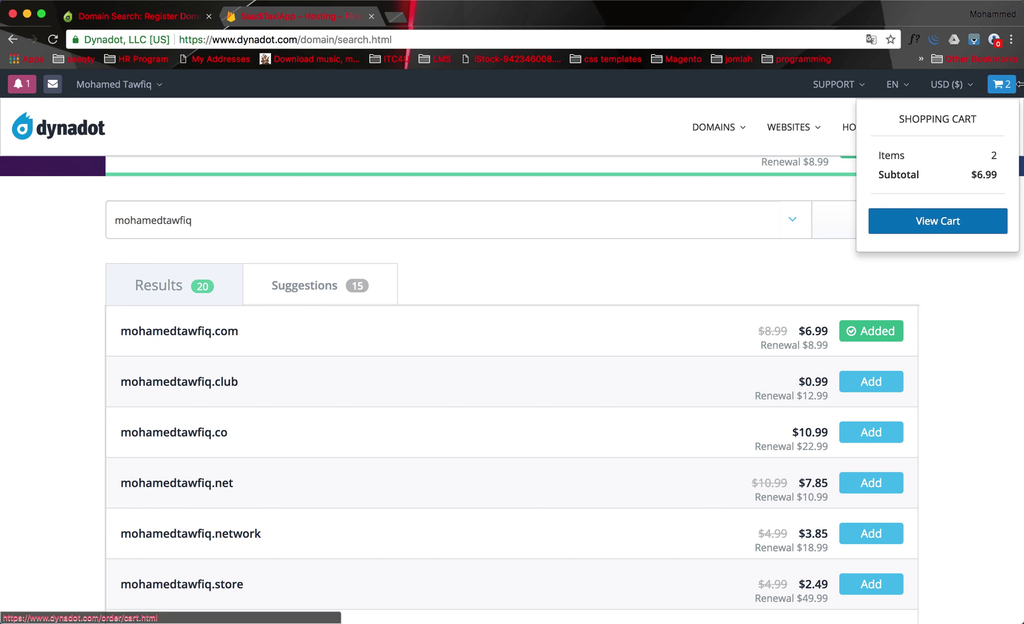
{"action": "left_click", "coordinate": [940, 222]}
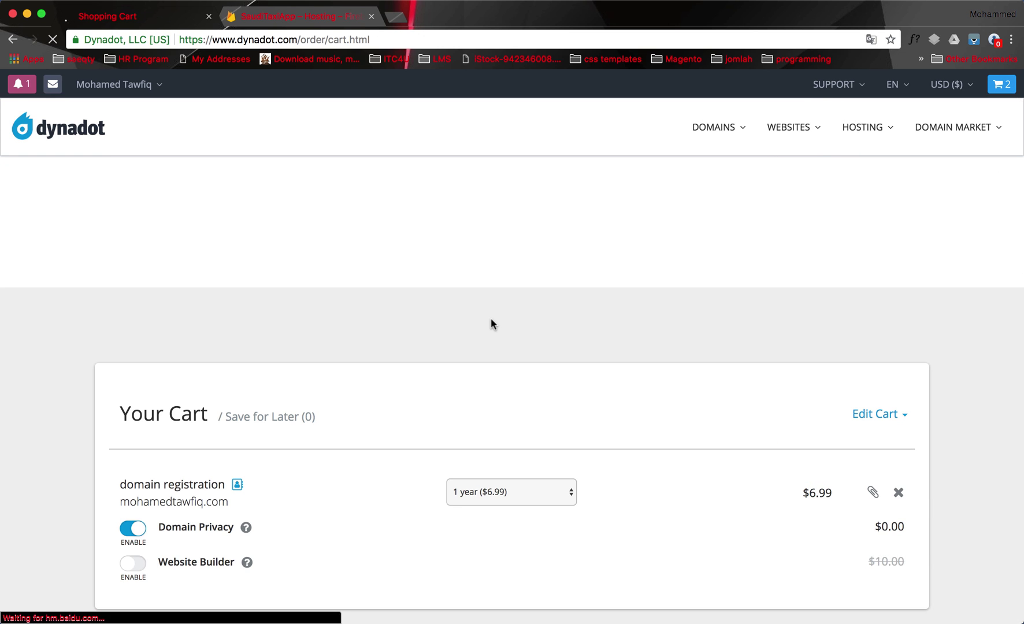
{"action": "scroll", "coordinate": [525, 490], "scroll_direction": "down", "scroll_amount": 6}
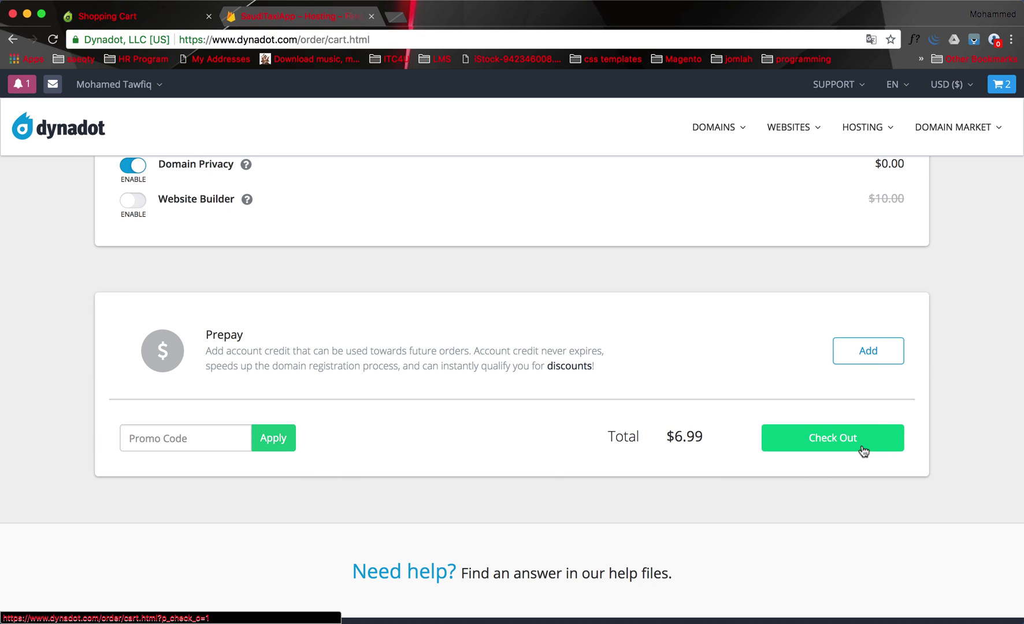
{"action": "scroll", "coordinate": [738, 345], "scroll_direction": "up", "scroll_amount": 2}
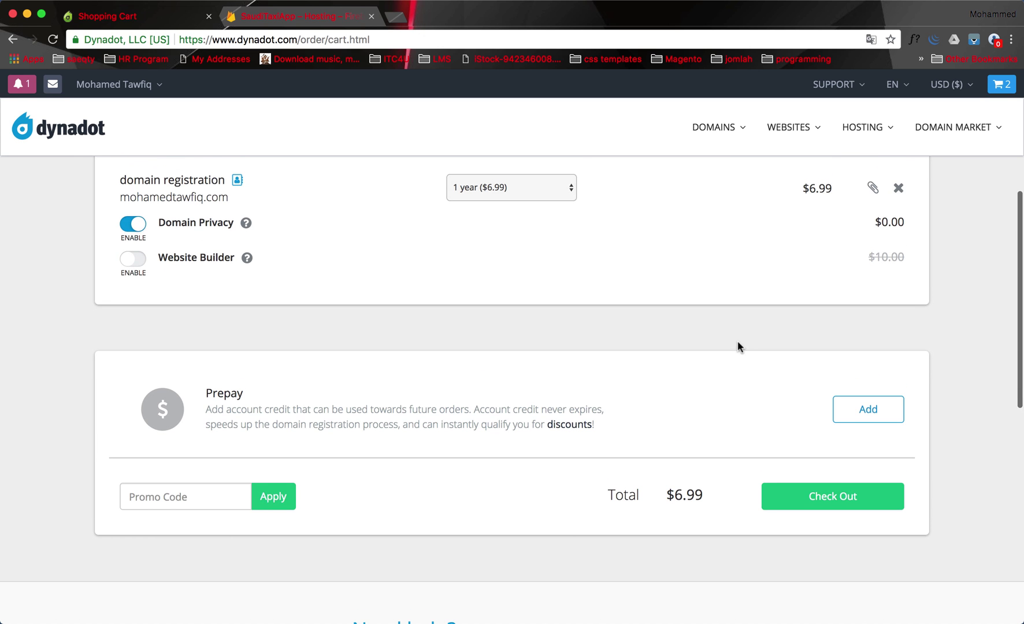
{"action": "scroll", "coordinate": [740, 379], "scroll_direction": "up", "scroll_amount": 3}
{"action": "scroll", "coordinate": [740, 379], "scroll_direction": "up", "scroll_amount": 2}
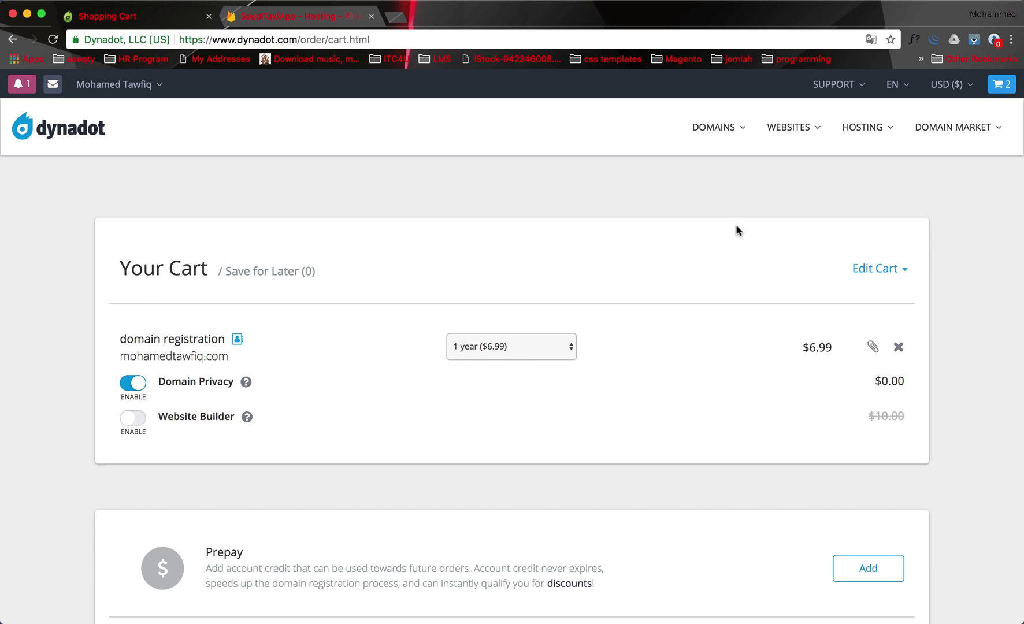
Go back to the account summary and open the list for managing the account's own domains.
{"action": "right_click", "coordinate": [13, 41]}
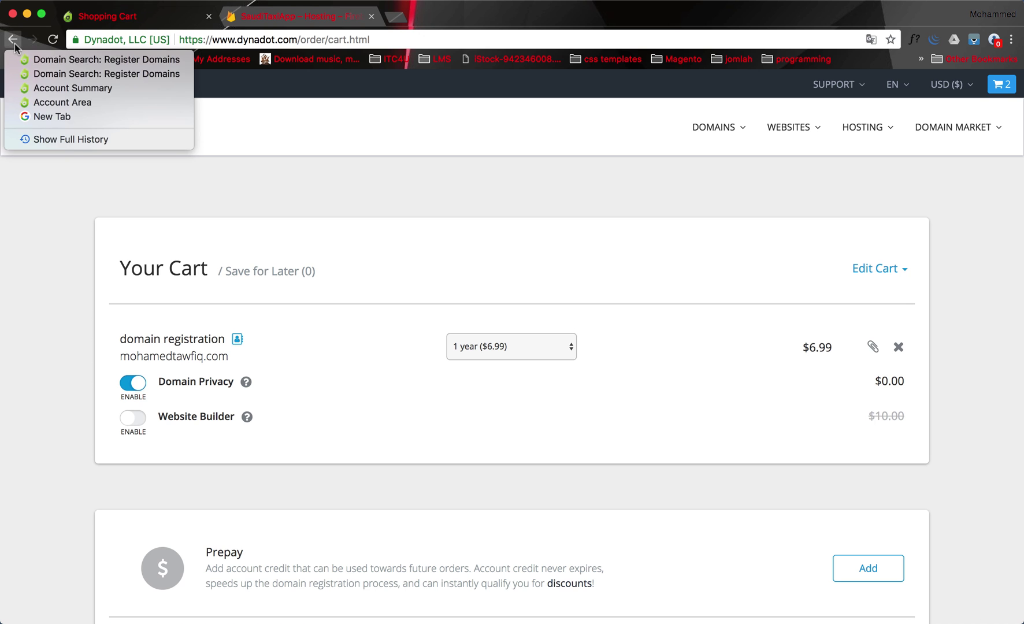
{"action": "left_click", "coordinate": [60, 87]}
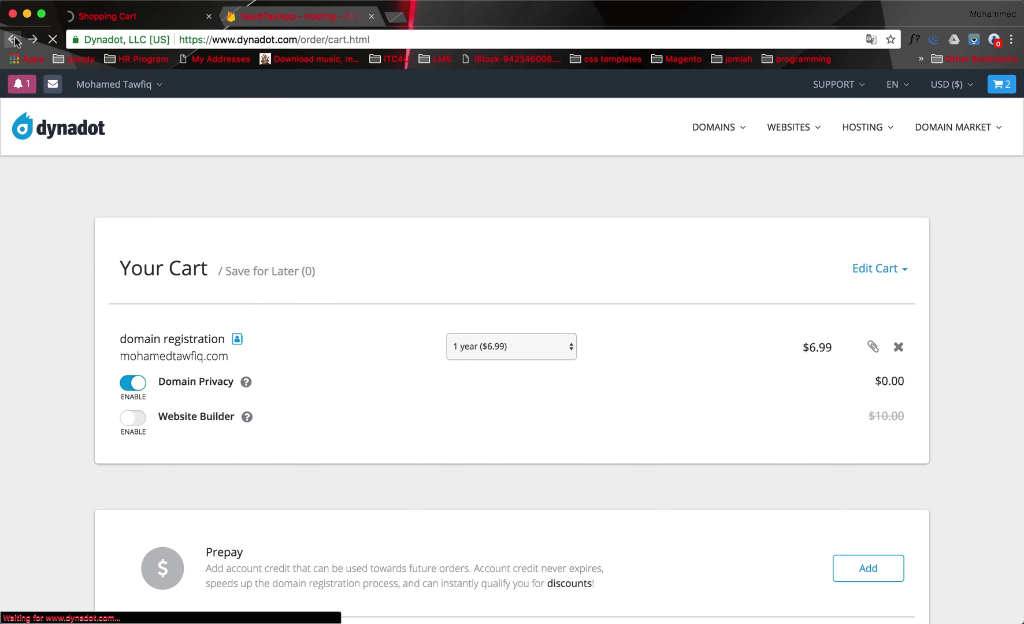
{"action": "right_click", "coordinate": [14, 41]}
{"action": "left_click", "coordinate": [198, 257]}
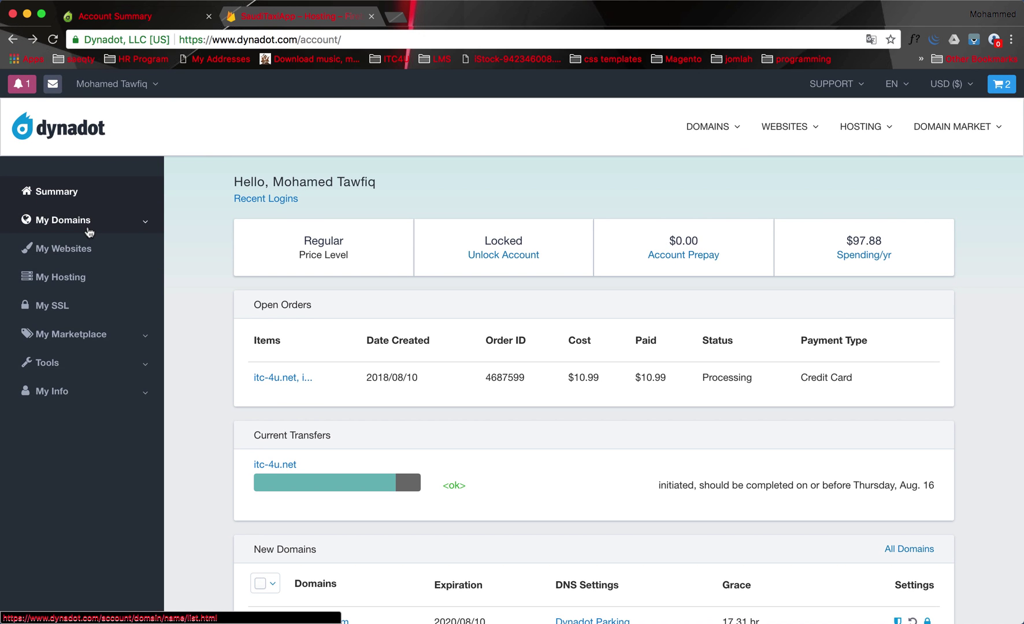
{"action": "left_click", "coordinate": [87, 229]}
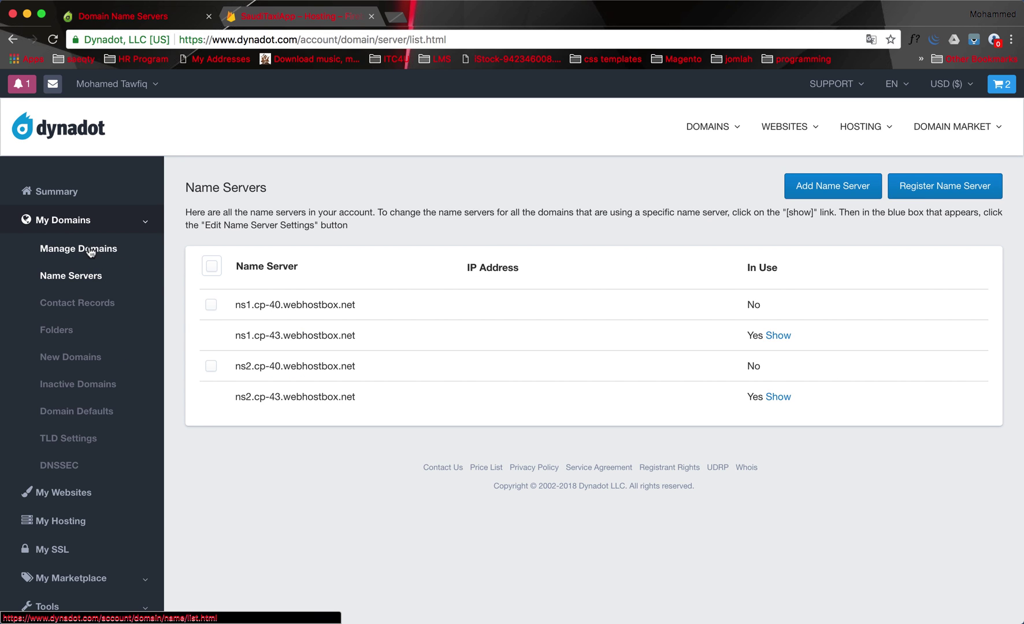
{"action": "left_click", "coordinate": [93, 251]}
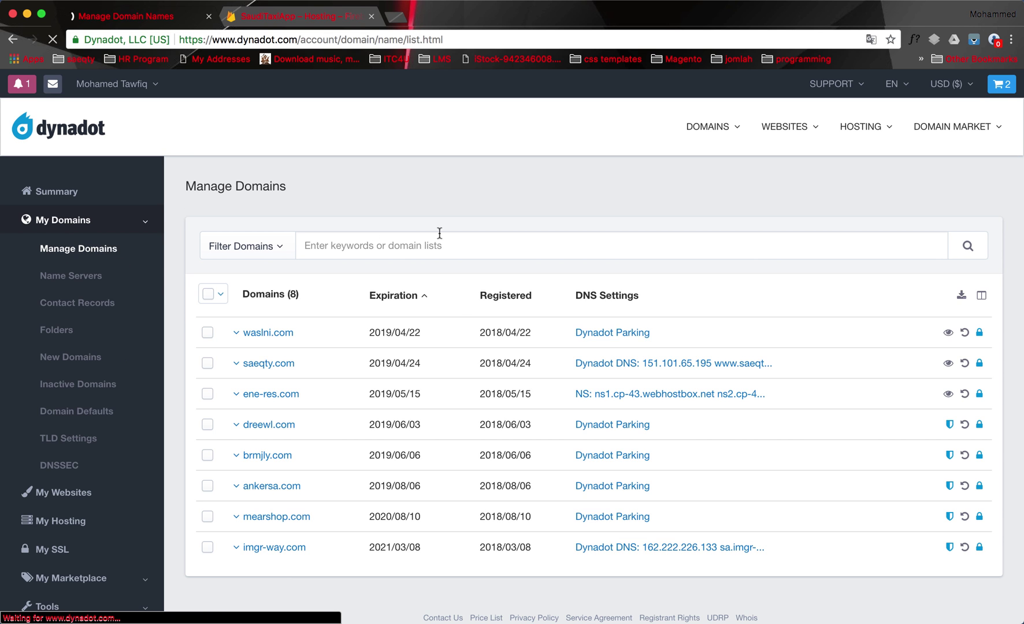
Open the DNS settings of dreewl.com and choose Custom DNS as the DNS type.
{"action": "left_click", "coordinate": [267, 427]}
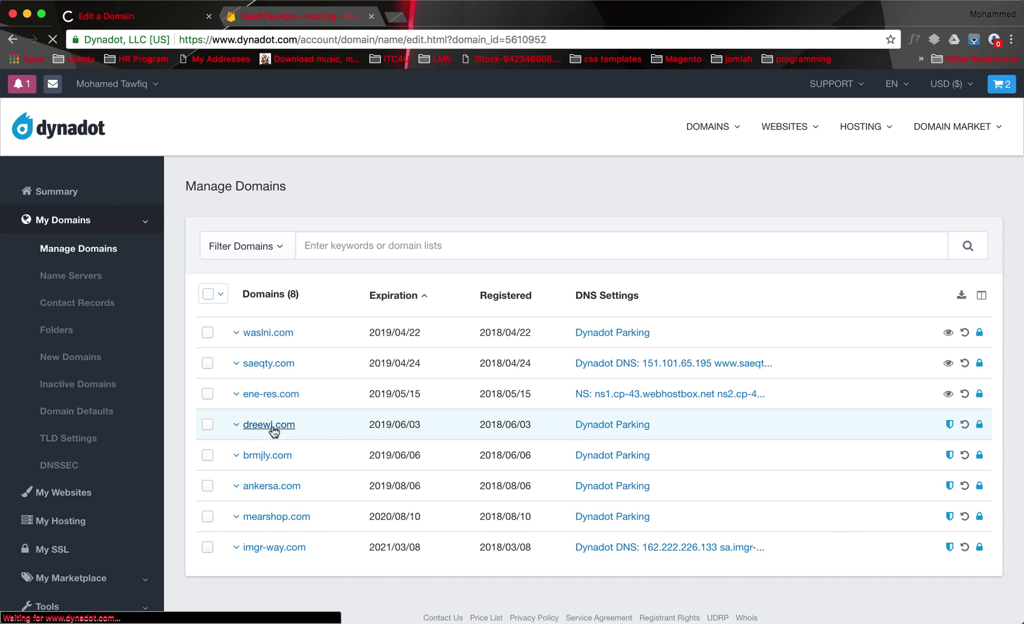
{"action": "scroll", "coordinate": [532, 434], "scroll_direction": "down", "scroll_amount": 3}
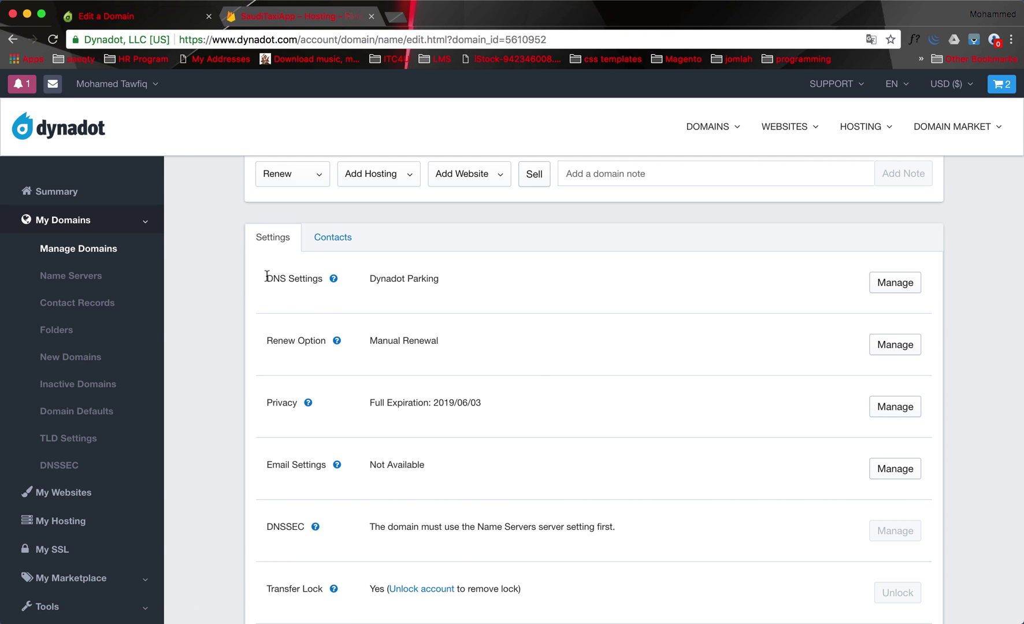
{"action": "left_click_drag", "start_coordinate": [266, 277], "coordinate": [318, 277]}
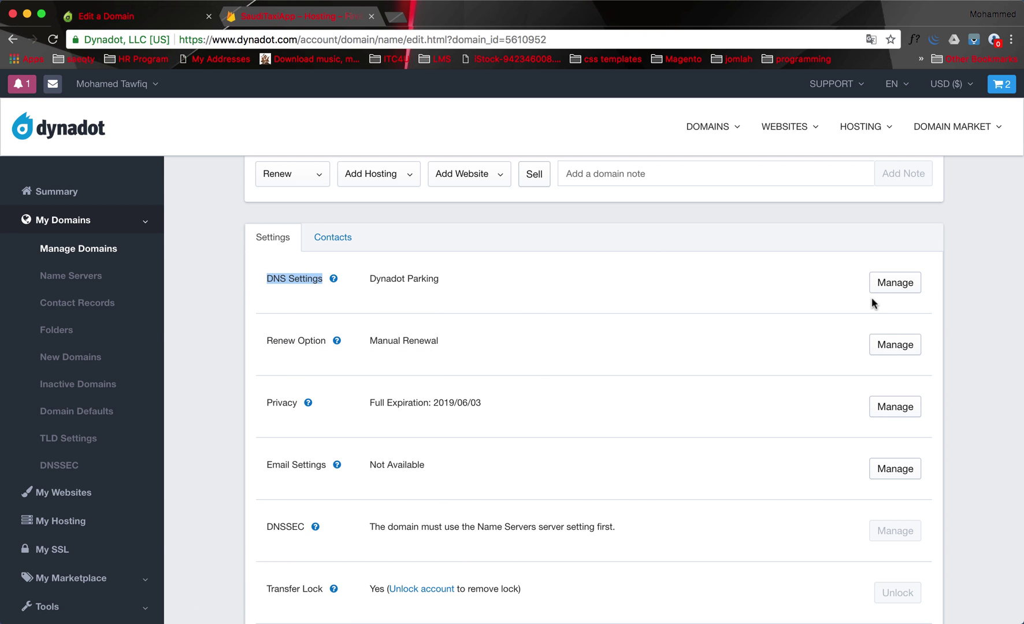
{"action": "left_click", "coordinate": [903, 285]}
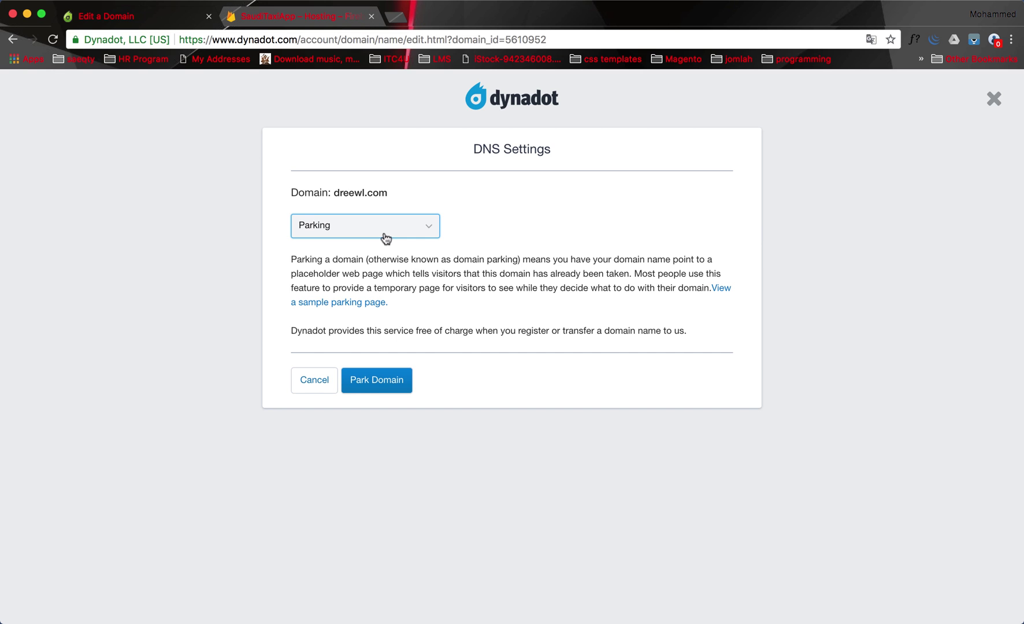
{"action": "left_click", "coordinate": [366, 229]}
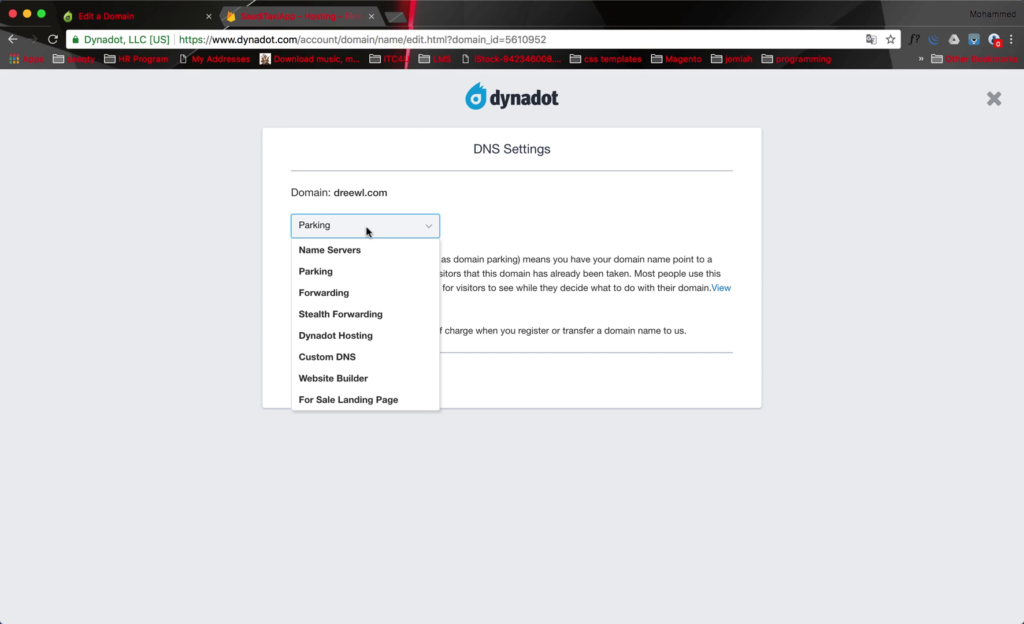
{"action": "left_click", "coordinate": [350, 359]}
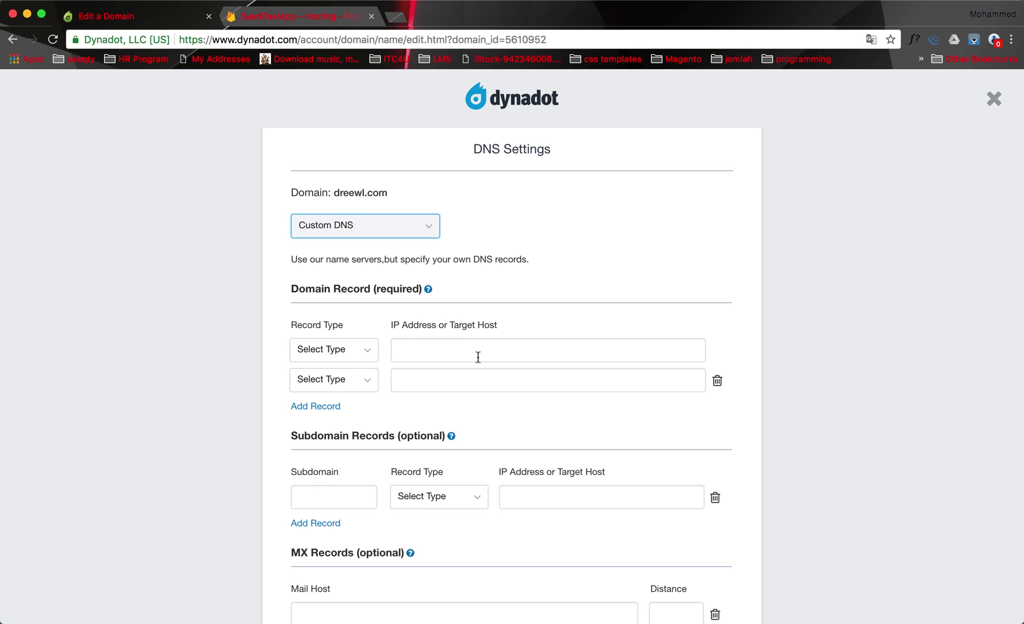
{"action": "scroll", "coordinate": [484, 354], "scroll_direction": "down", "scroll_amount": 3}
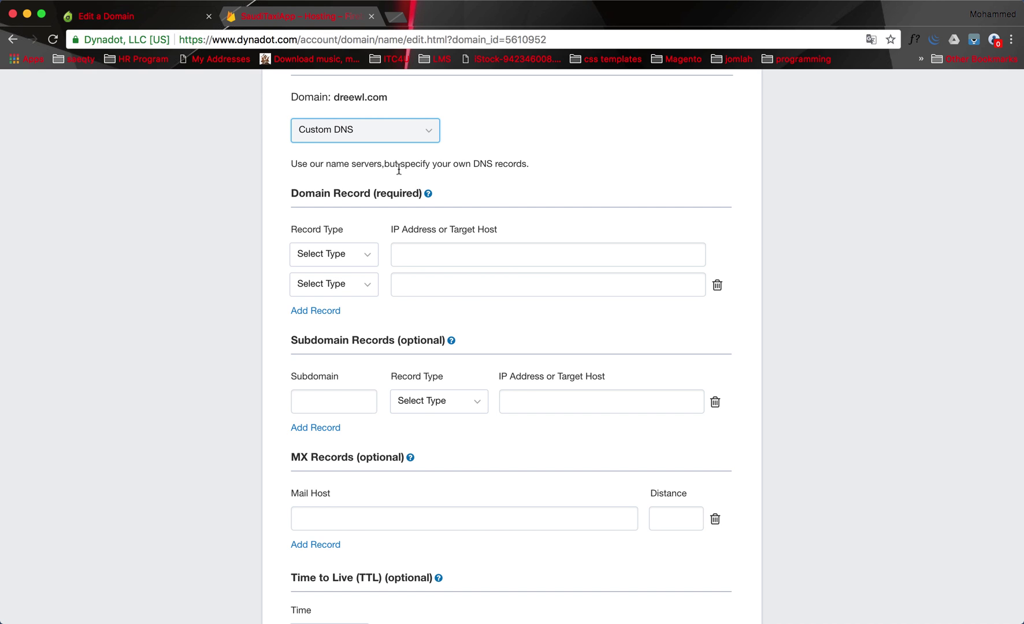
{"action": "left_click", "coordinate": [285, 21]}
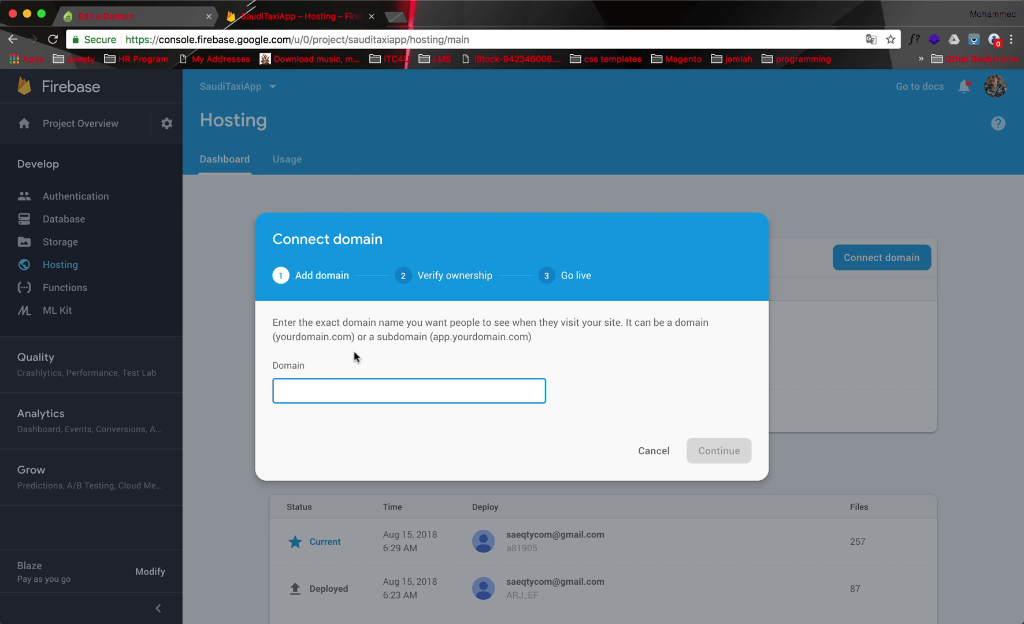
{"action": "left_click", "coordinate": [325, 393]}
{"action": "type", "text": "d"}
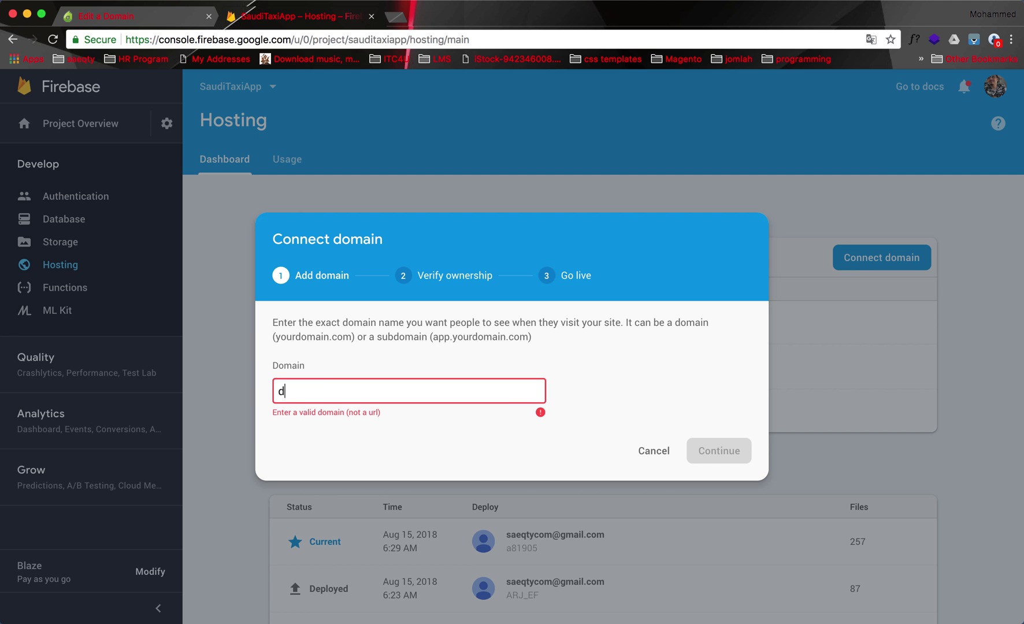
Copy dreewl.com from the Dynadot DNS settings, enter it as the domain in Firebase's Connect domain dialog, and continue to ownership verification.
{"action": "left_click", "coordinate": [90, 12]}
{"action": "scroll", "coordinate": [512, 320], "scroll_direction": "up", "scroll_amount": 3}
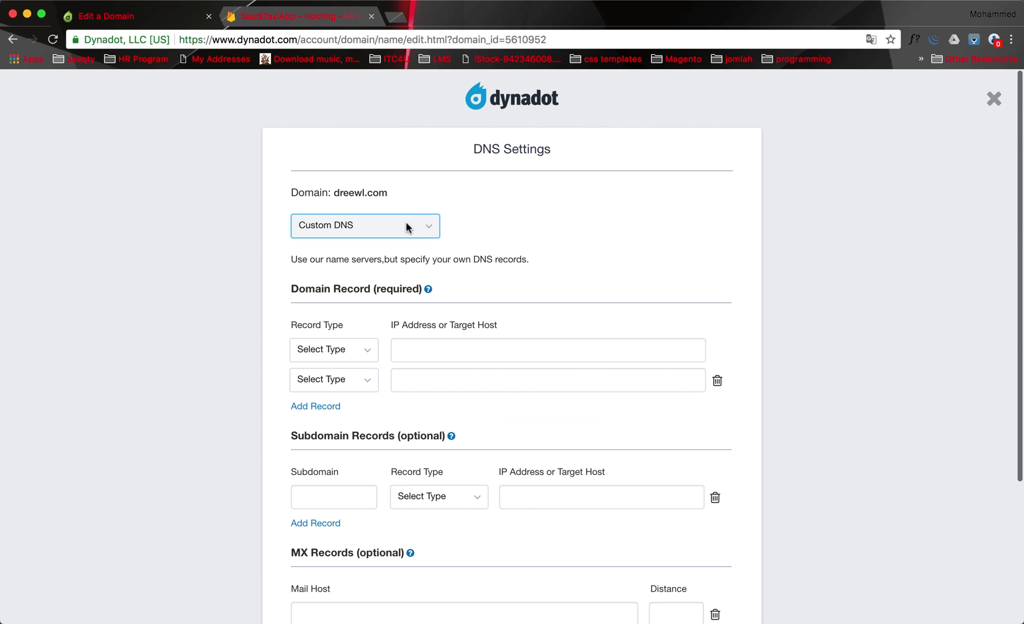
{"action": "left_click_drag", "start_coordinate": [388, 193], "coordinate": [334, 190]}
{"action": "key", "text": "super+c"}
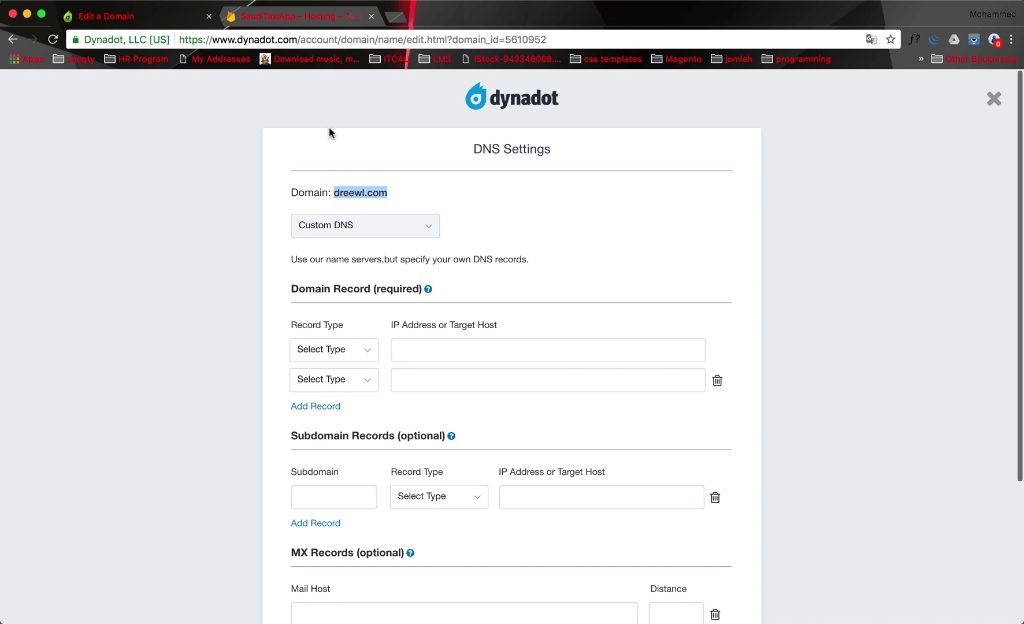
{"action": "left_click", "coordinate": [311, 16]}
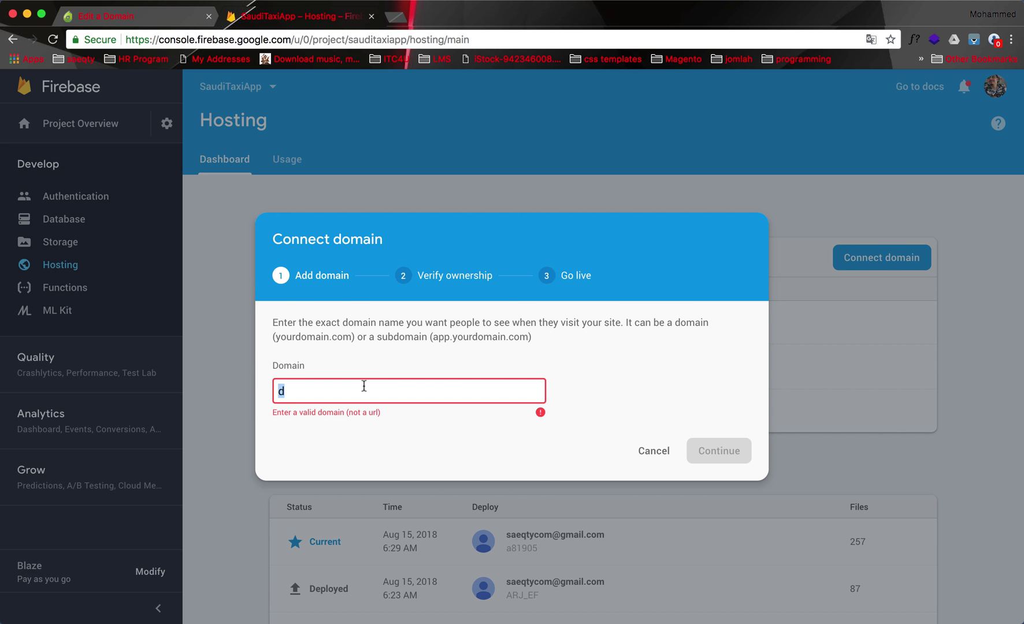
{"action": "key", "text": "super+v"}
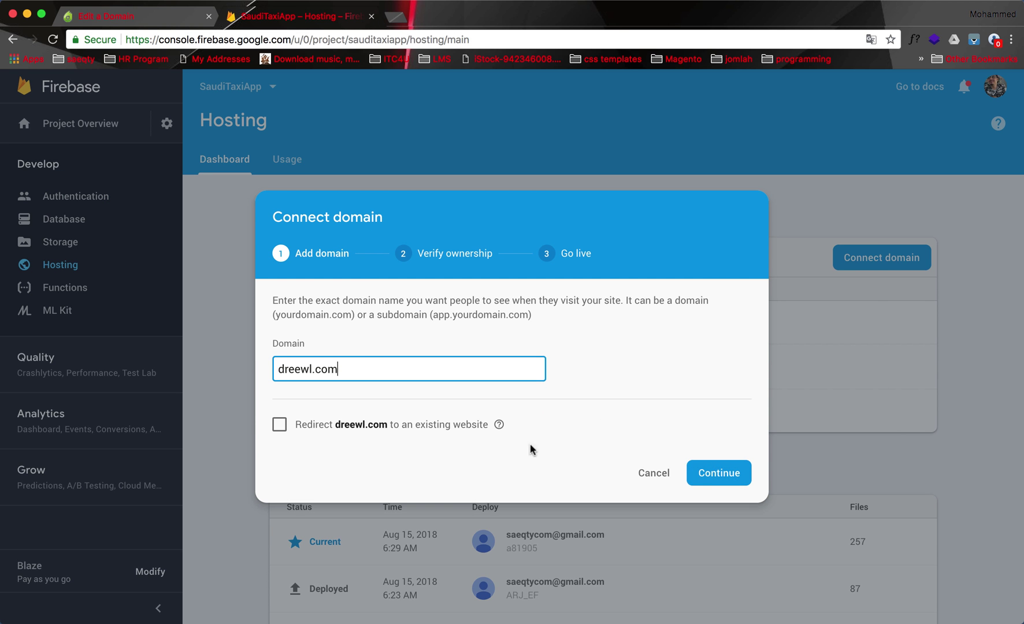
{"action": "left_click", "coordinate": [721, 475]}
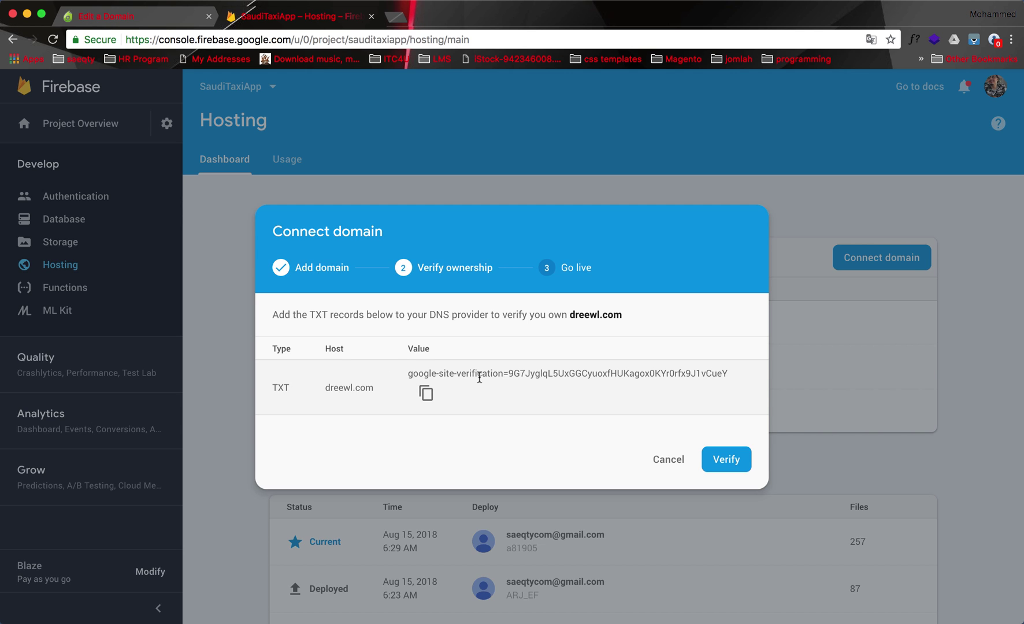
Copy the value of the TXT ownership verification record for dreewl.com in Firebase.
{"action": "left_click_drag", "start_coordinate": [409, 374], "coordinate": [726, 378]}
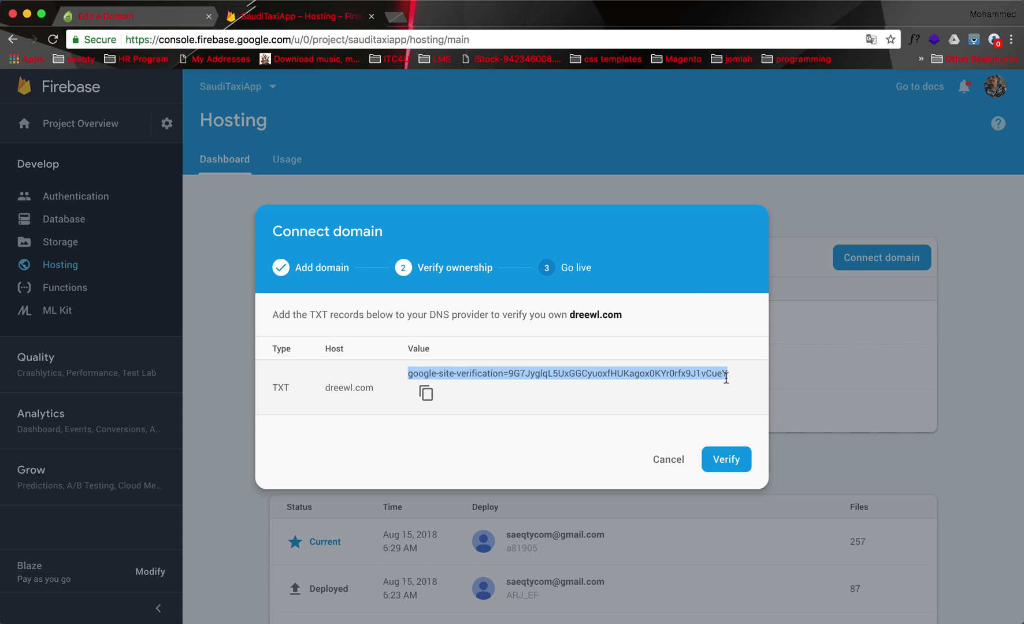
{"action": "left_click", "coordinate": [427, 394]}
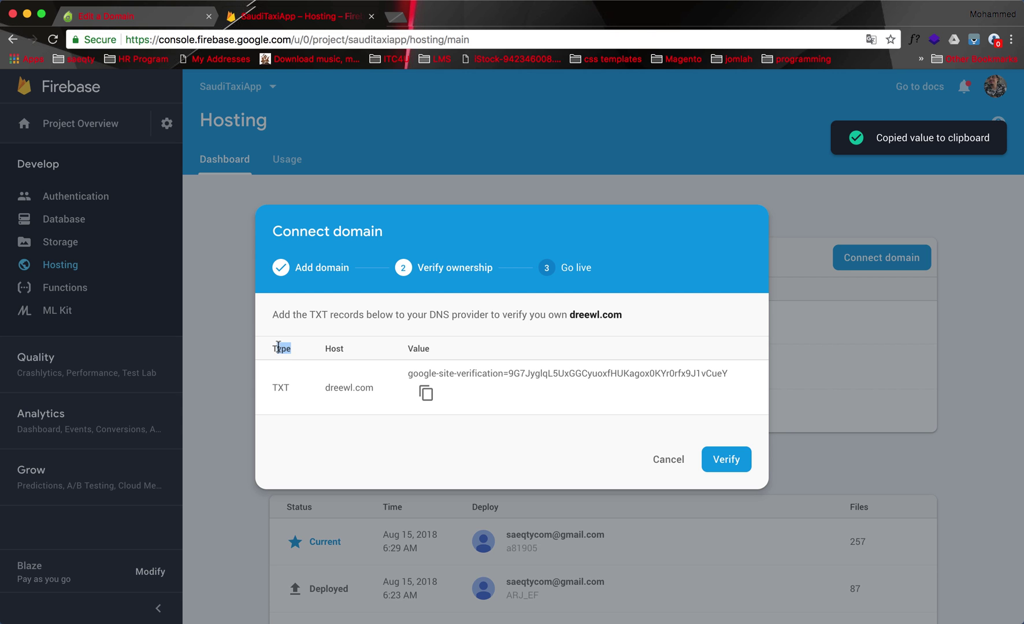
{"action": "left_click_drag", "start_coordinate": [291, 389], "coordinate": [277, 388]}
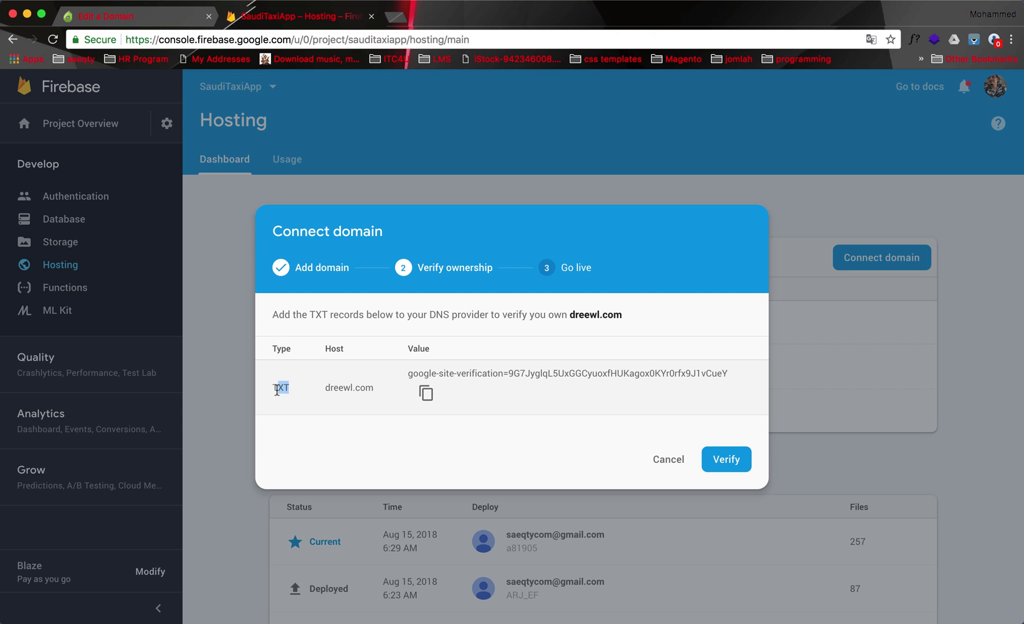
In Dynadot's DNS settings, set the first domain record's type to TXT and paste the copied site verification token as its value.
{"action": "left_click", "coordinate": [115, 18]}
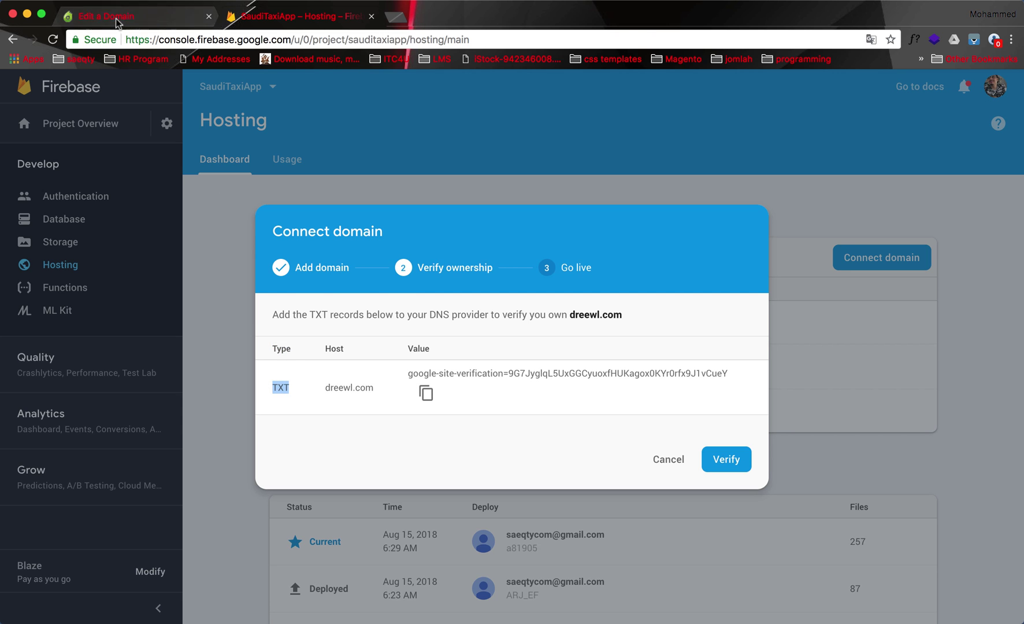
{"action": "left_click", "coordinate": [379, 355]}
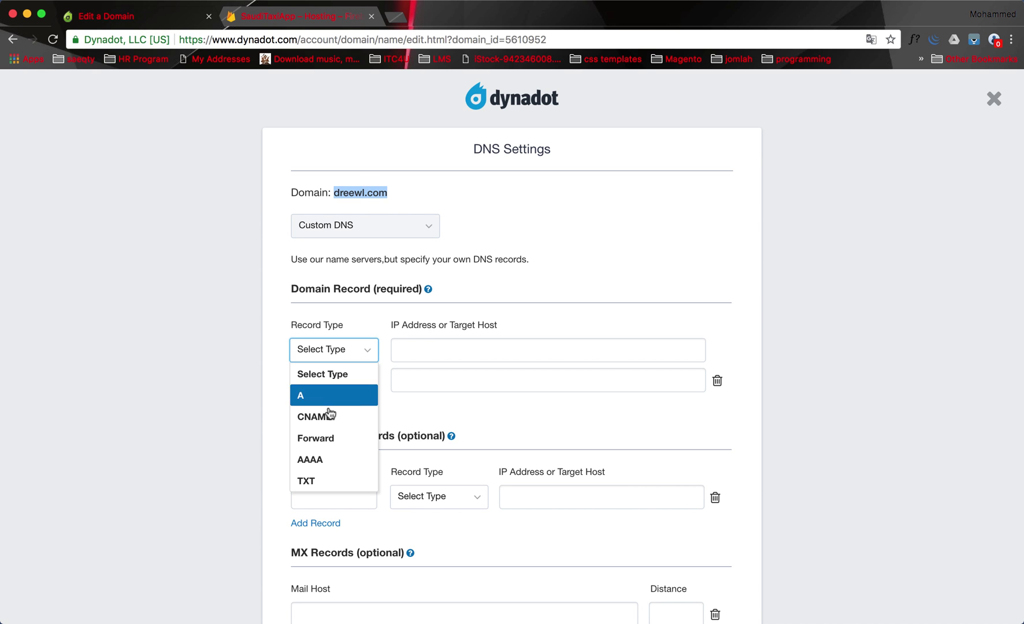
{"action": "left_click", "coordinate": [320, 482]}
{"action": "left_click", "coordinate": [448, 349]}
{"action": "key", "text": "super+v"}
{"action": "left_click", "coordinate": [623, 289]}
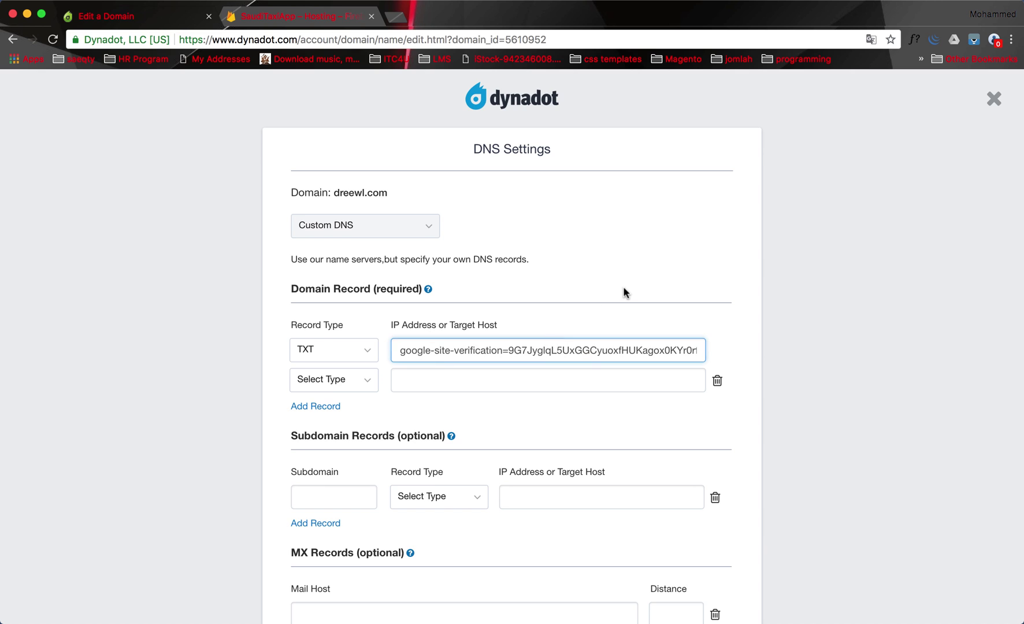
Set the Time to Live of the dreewl.com DNS records to 5 minutes and save the DNS settings.
{"action": "scroll", "coordinate": [623, 289], "scroll_direction": "down", "scroll_amount": 2}
{"action": "scroll", "coordinate": [624, 292], "scroll_direction": "down", "scroll_amount": 1}
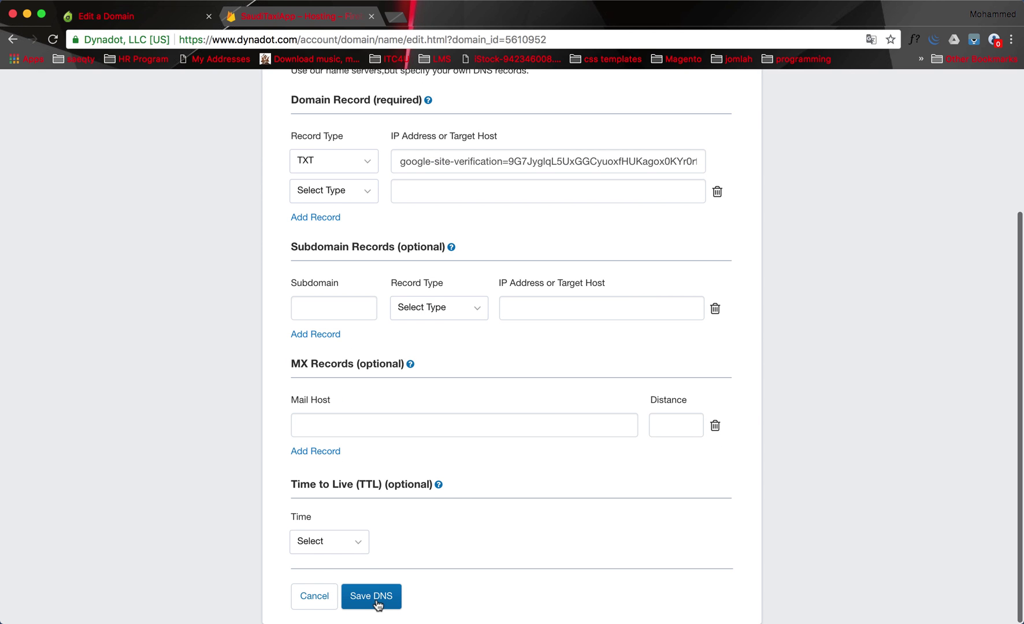
{"action": "left_click", "coordinate": [350, 546]}
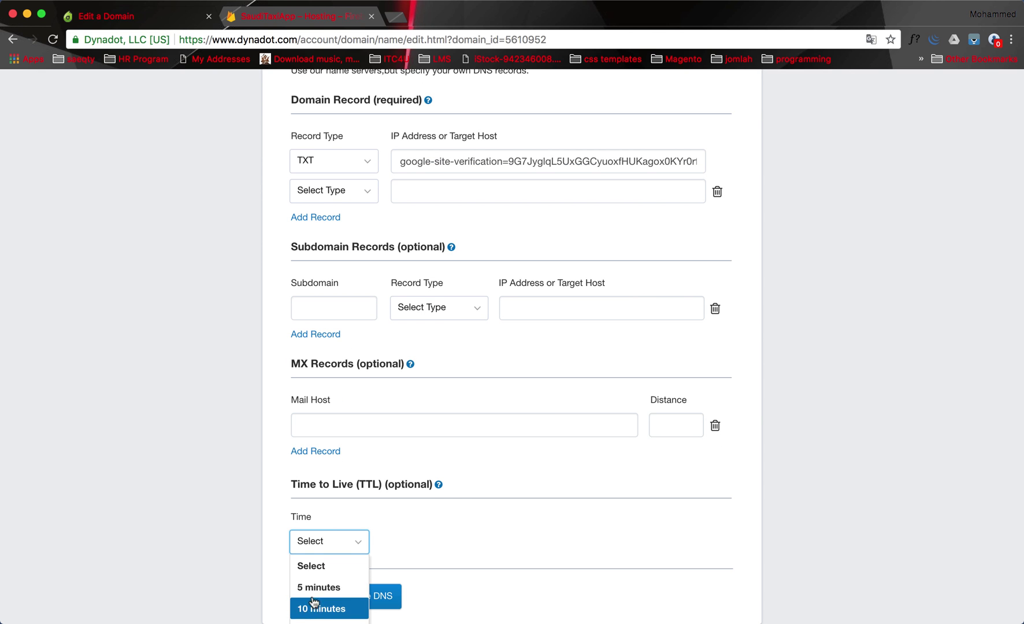
{"action": "left_click", "coordinate": [424, 504]}
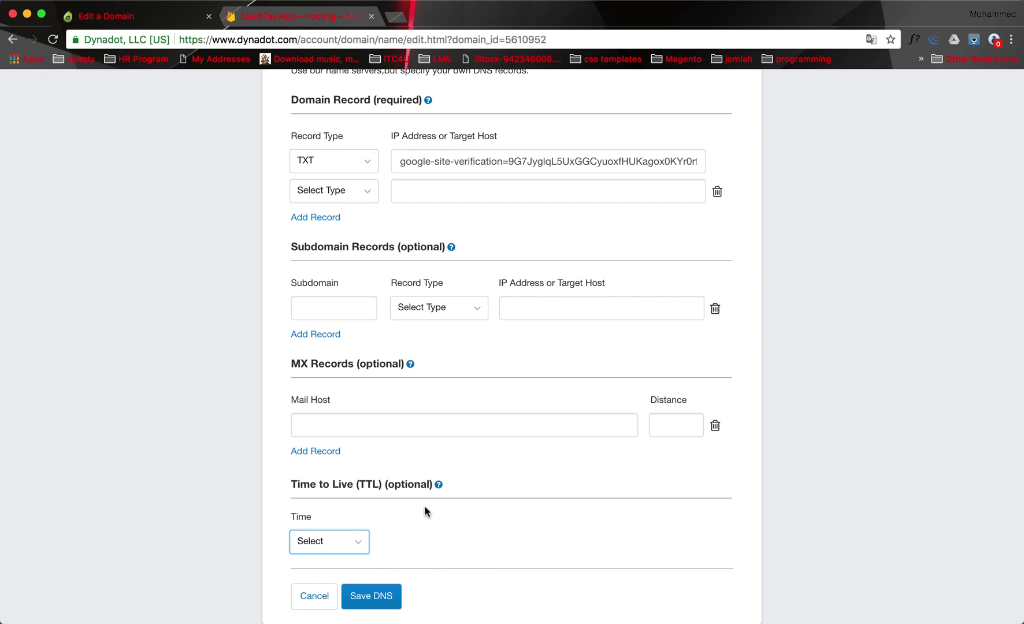
{"action": "left_click", "coordinate": [345, 545]}
{"action": "left_click", "coordinate": [319, 583]}
{"action": "left_click", "coordinate": [429, 529]}
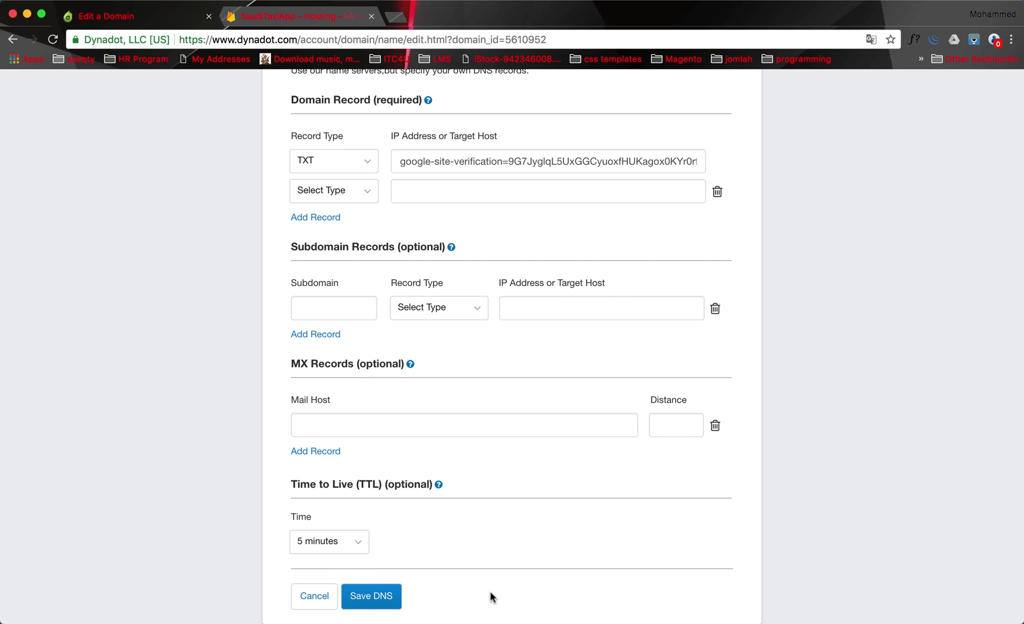
{"action": "left_click", "coordinate": [380, 603]}
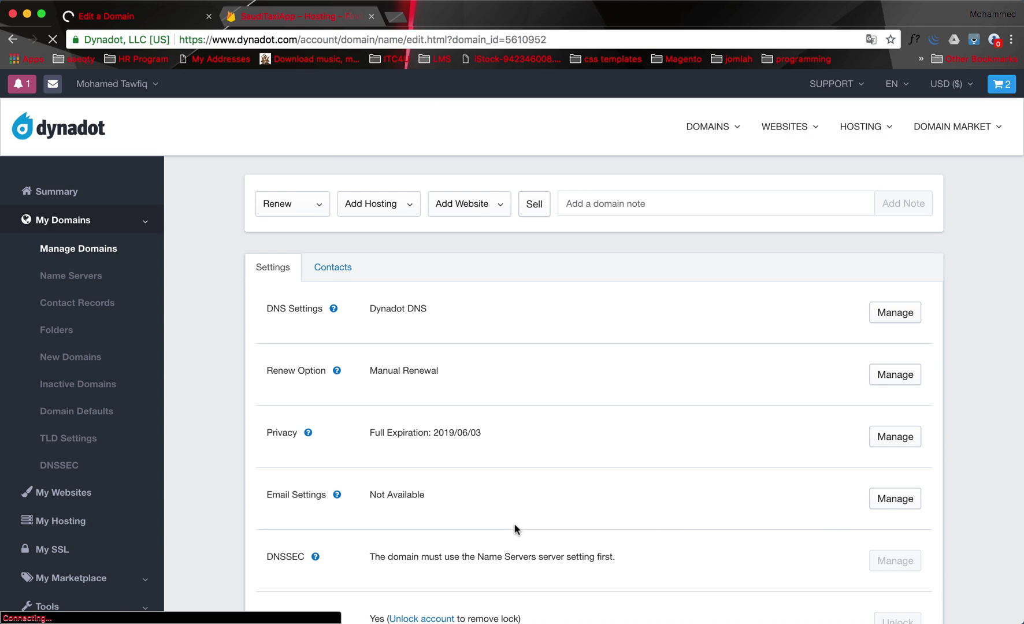
Try to verify ownership of dreewl.com in Firebase's Connect domain dialog and read the response.
{"action": "left_click", "coordinate": [288, 17]}
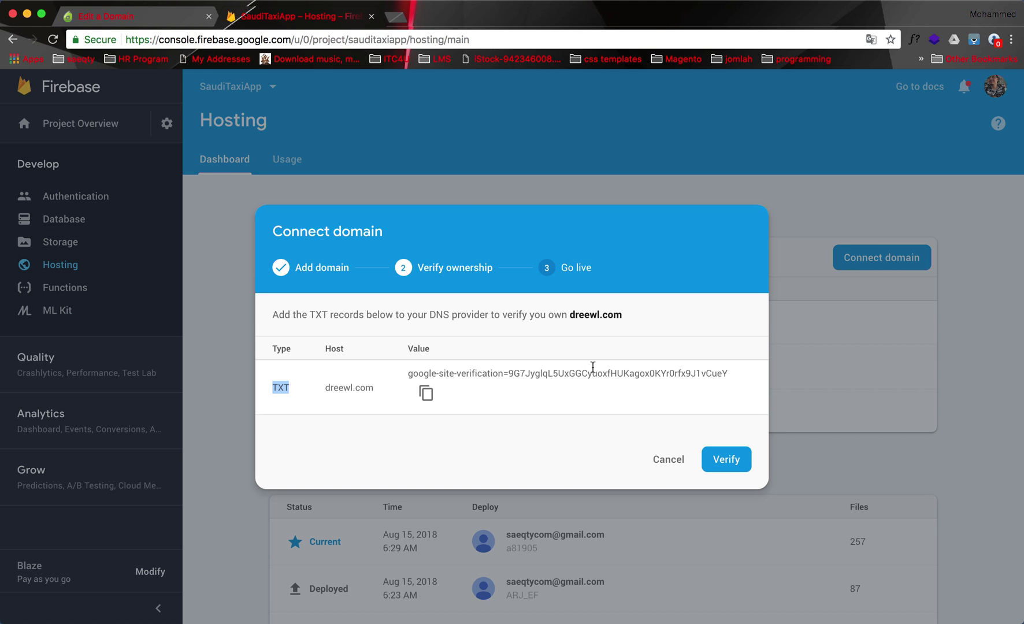
{"action": "left_click", "coordinate": [729, 460]}
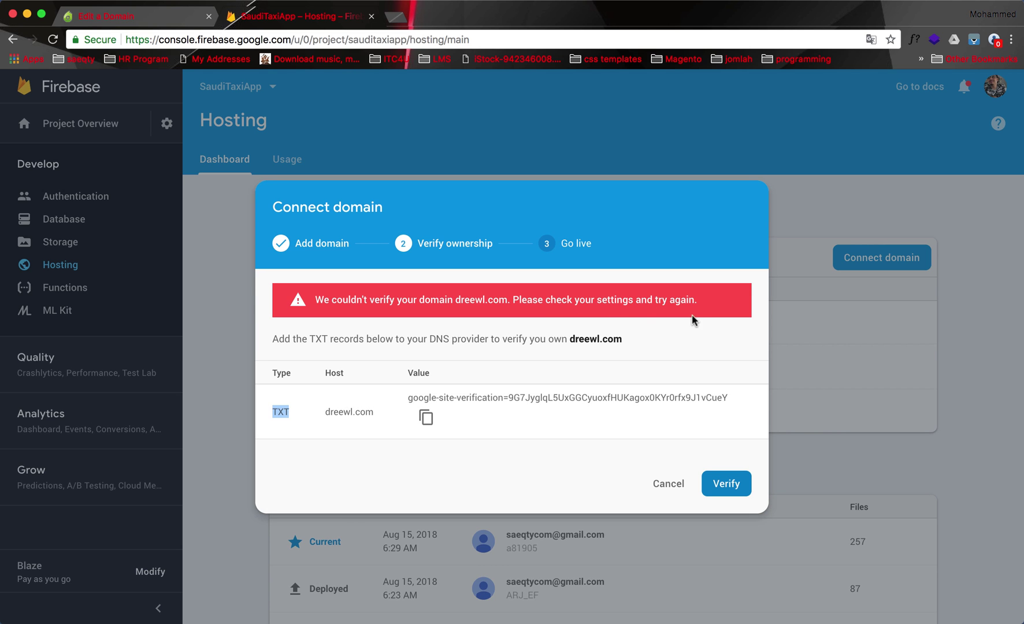
{"action": "left_click_drag", "start_coordinate": [706, 301], "coordinate": [311, 302]}
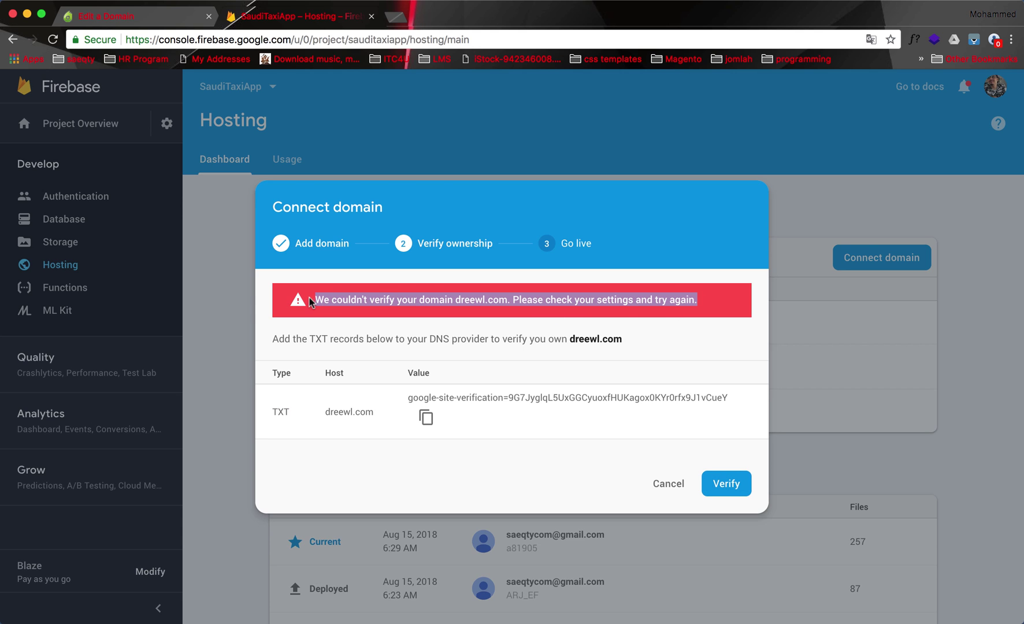
{"action": "left_click", "coordinate": [678, 319]}
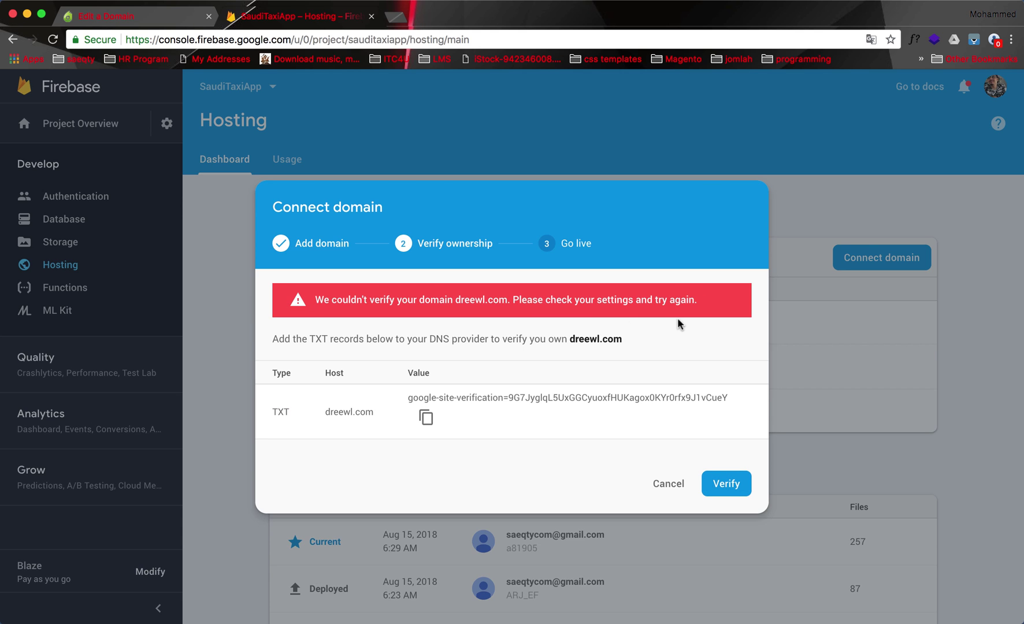
{"action": "left_click_drag", "start_coordinate": [705, 298], "coordinate": [316, 297]}
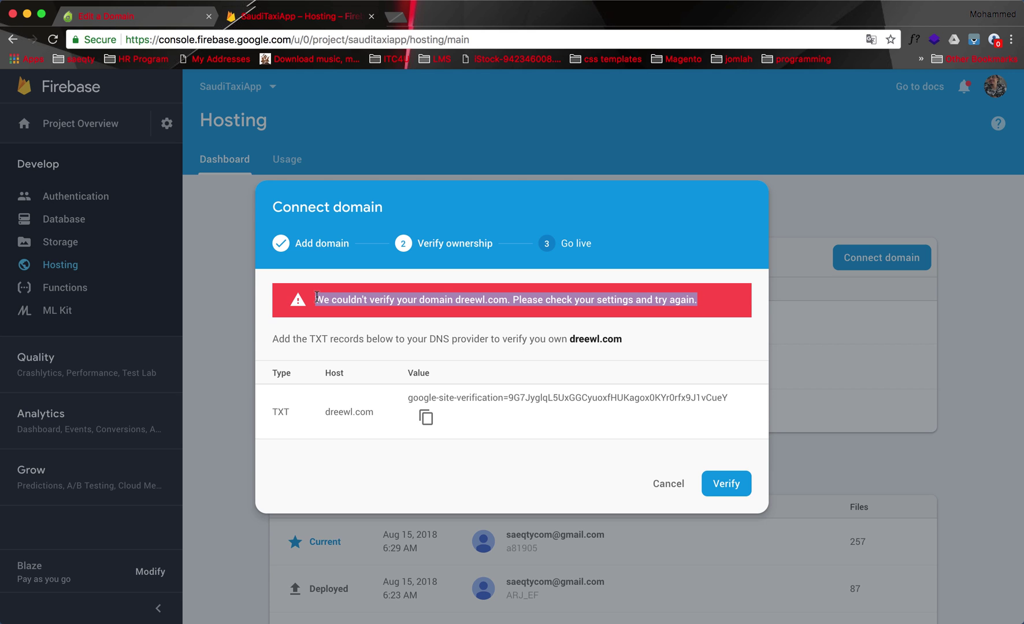
{"action": "left_click", "coordinate": [662, 334]}
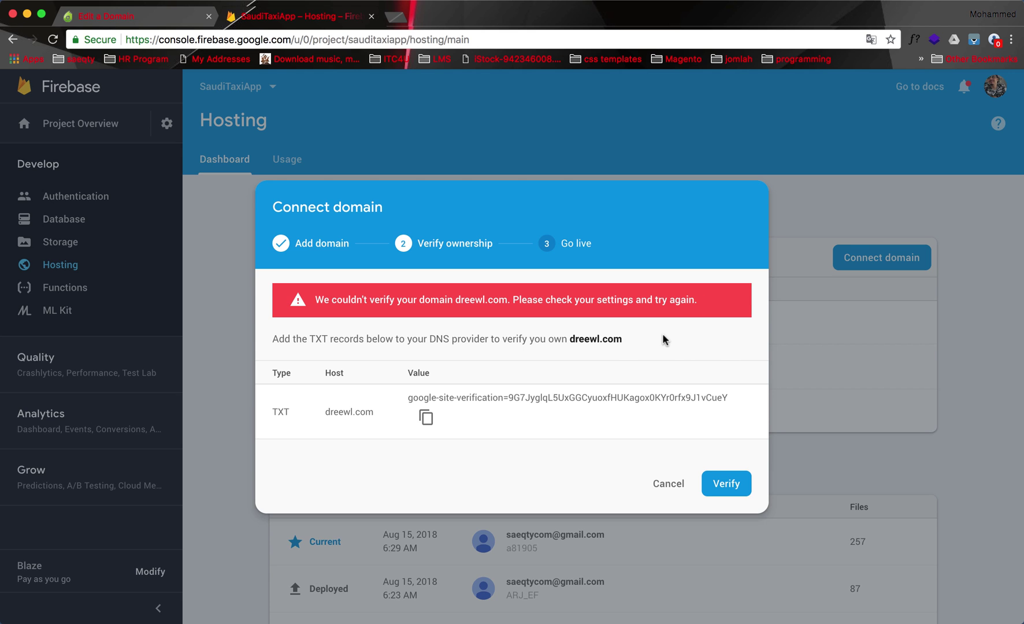
{"action": "left_click_drag", "start_coordinate": [699, 300], "coordinate": [305, 299]}
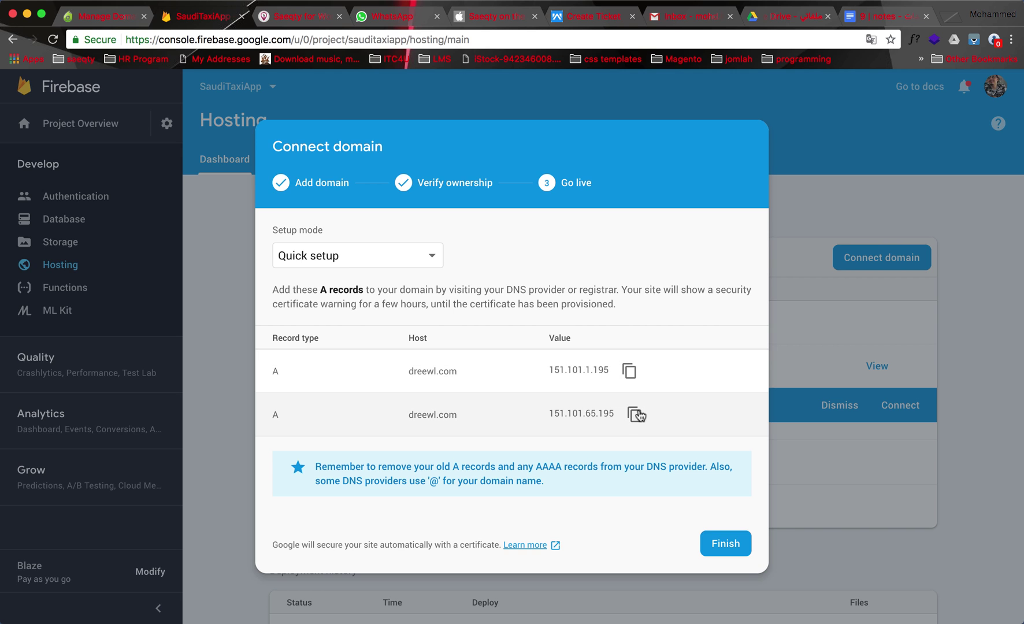
Copy the first A record's IP address from Firebase and set the empty second domain record in Dynadot to type A.
{"action": "left_click", "coordinate": [630, 374]}
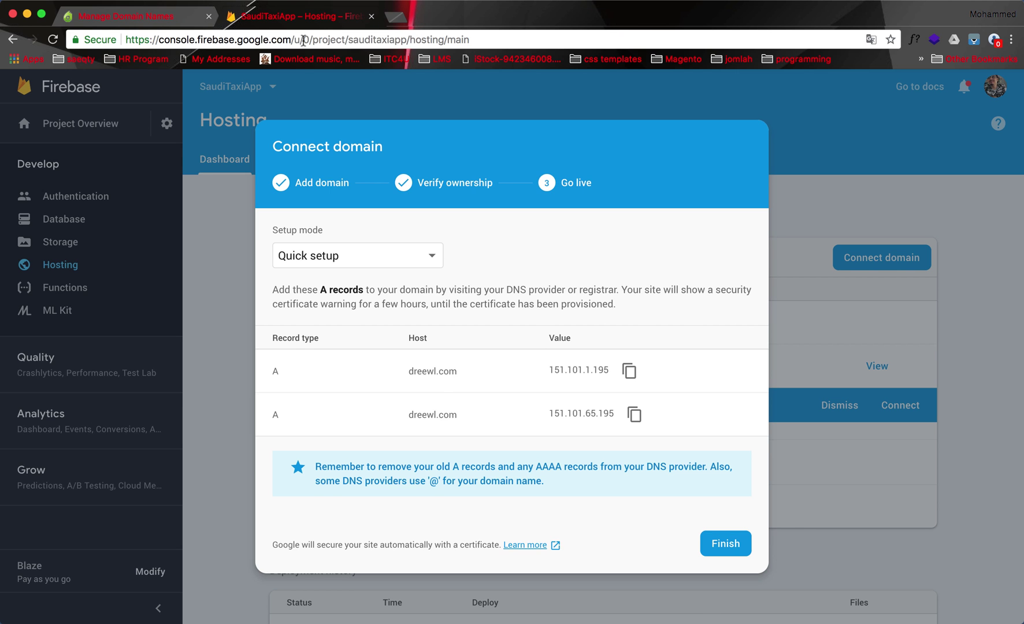
{"action": "left_click", "coordinate": [162, 20]}
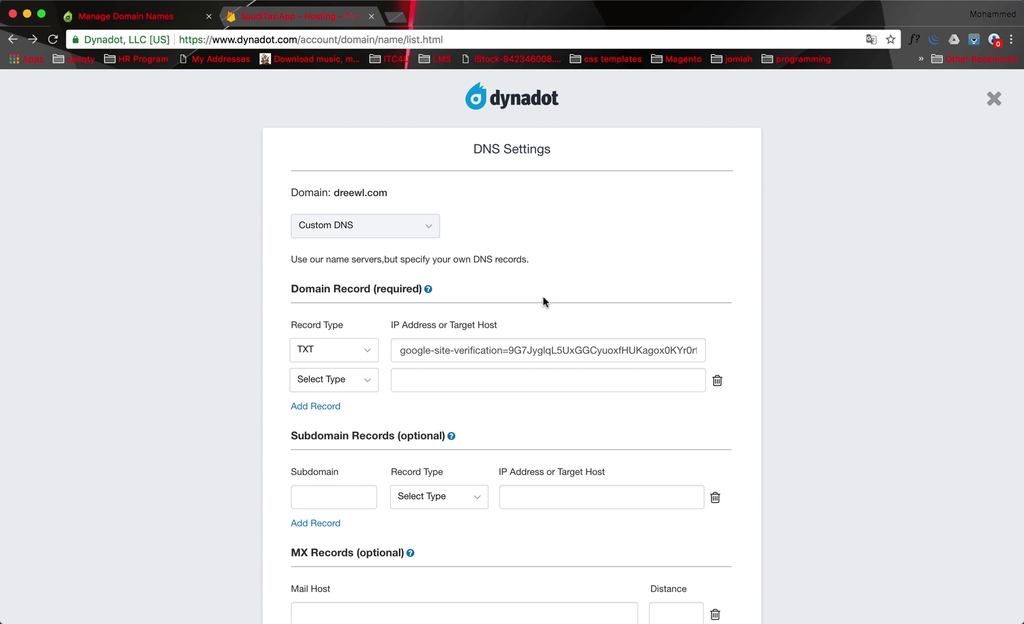
{"action": "scroll", "coordinate": [626, 361], "scroll_direction": "down", "scroll_amount": 3}
{"action": "scroll", "coordinate": [628, 364], "scroll_direction": "up", "scroll_amount": 2}
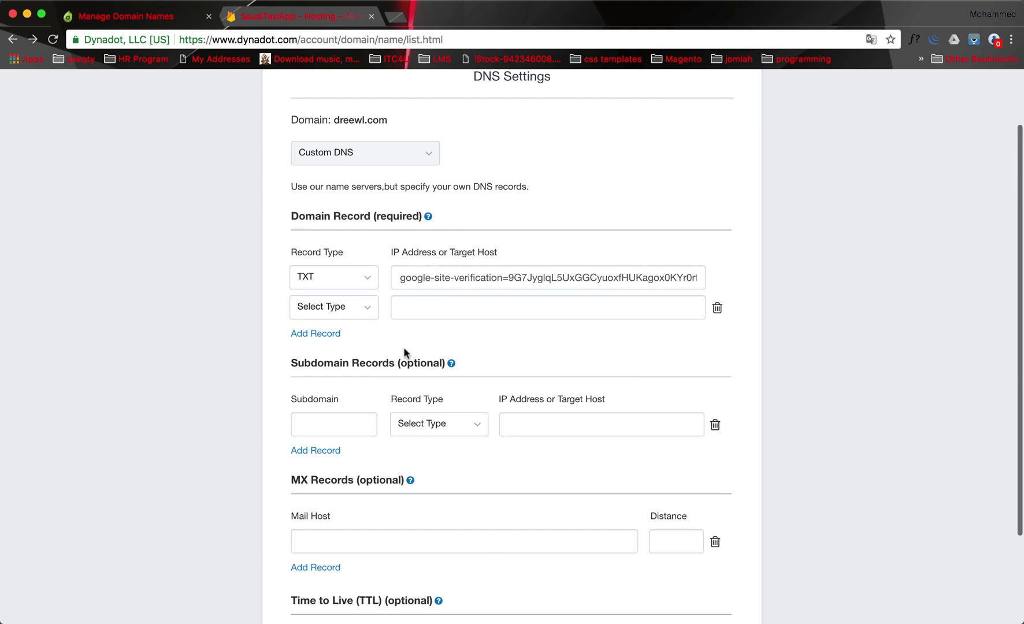
{"action": "left_click", "coordinate": [366, 311]}
{"action": "left_click", "coordinate": [332, 353]}
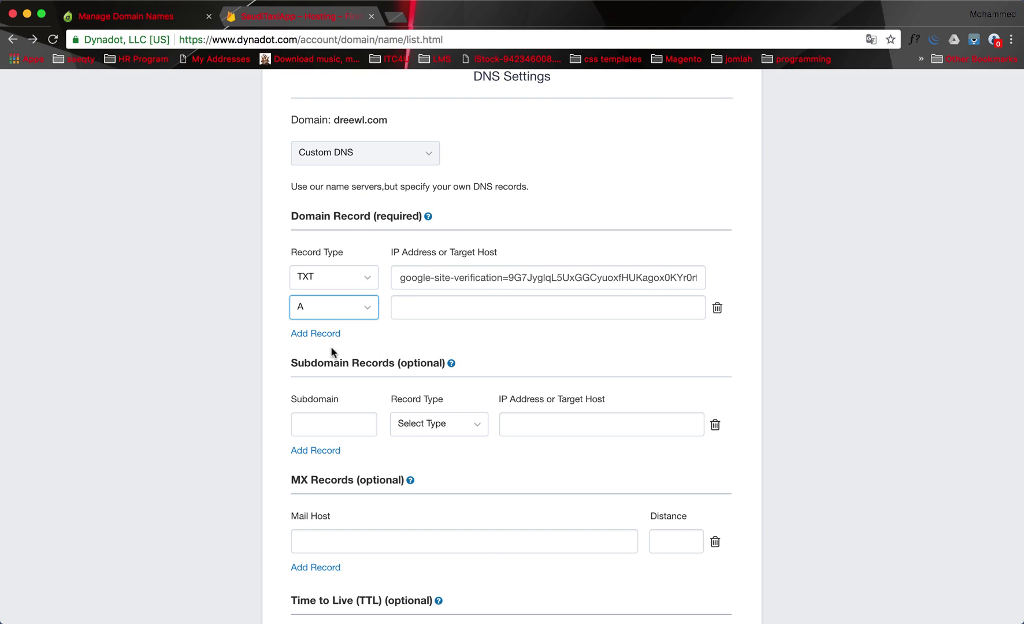
{"action": "scroll", "coordinate": [473, 330], "scroll_direction": "up", "scroll_amount": 1}
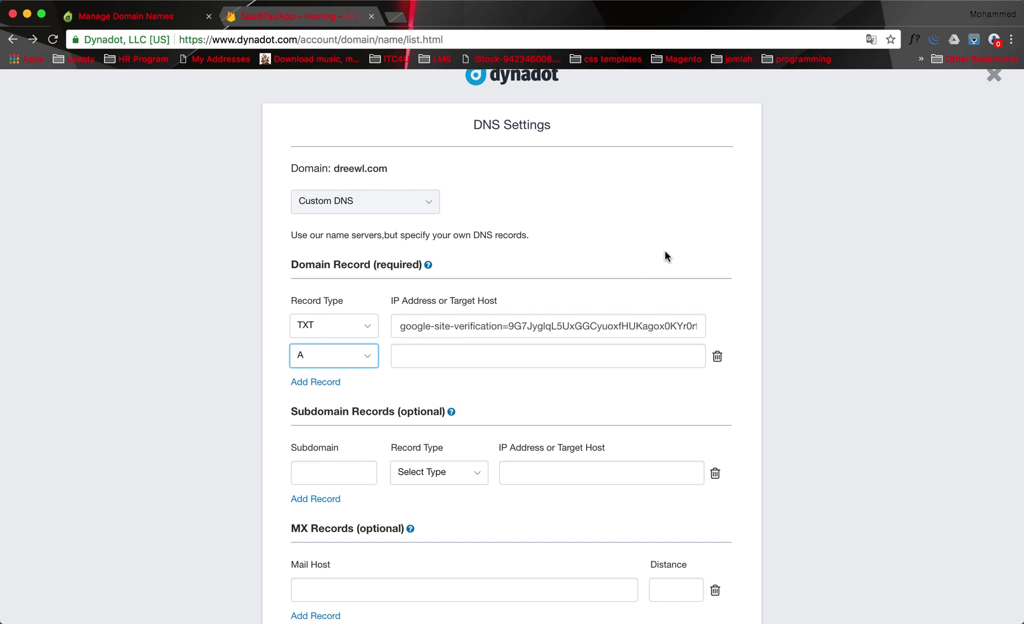
{"action": "scroll", "coordinate": [778, 254], "scroll_direction": "up", "scroll_amount": 1}
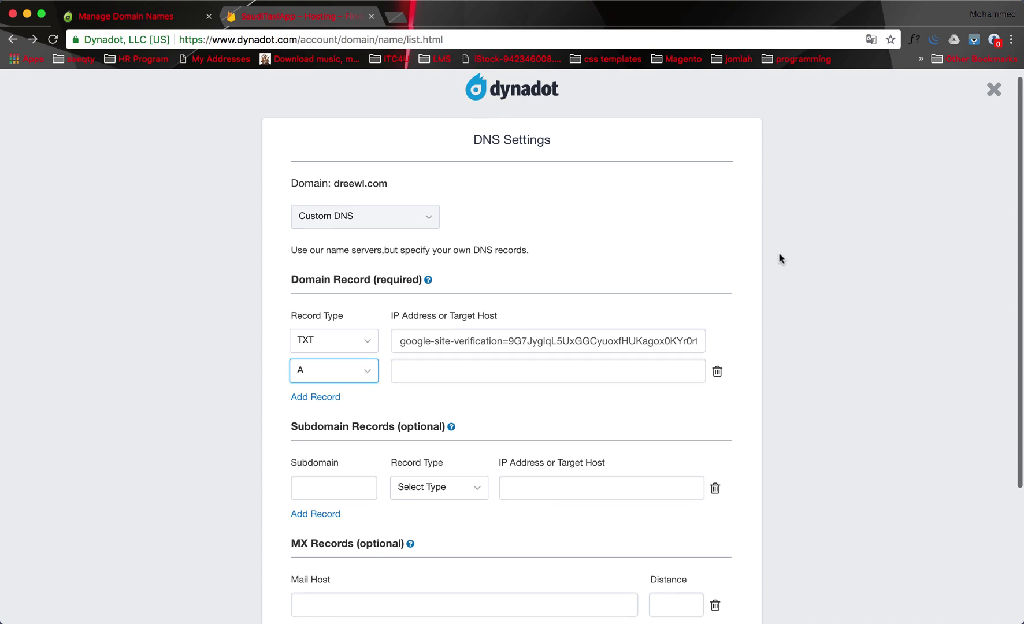
Add a third domain record of type A and enter 151.101.1.195 as the IP address of the first A record.
{"action": "left_click", "coordinate": [338, 407]}
{"action": "left_click", "coordinate": [345, 411]}
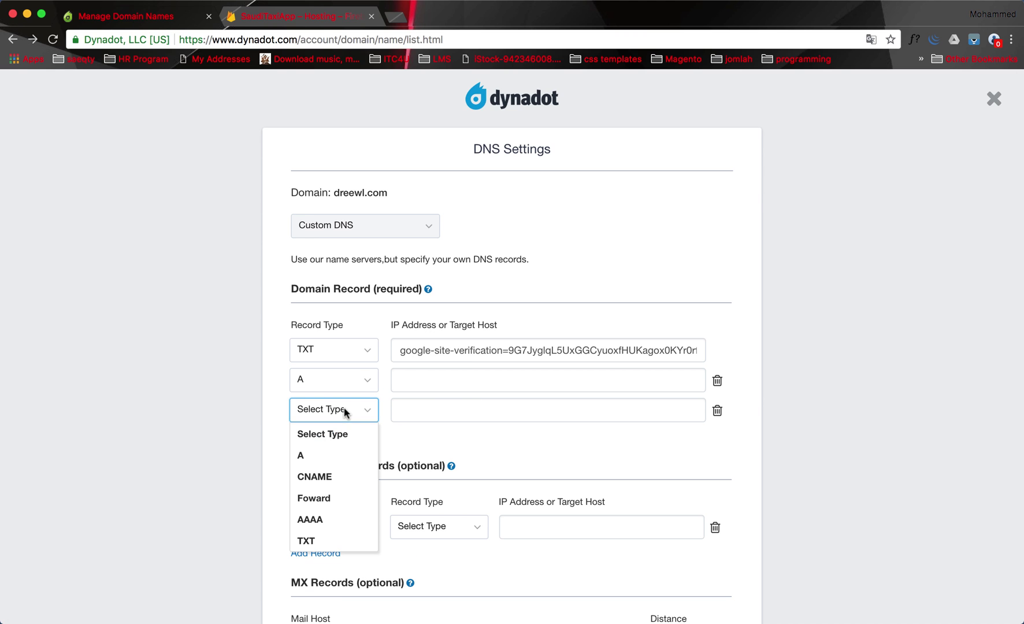
{"action": "left_click", "coordinate": [321, 454]}
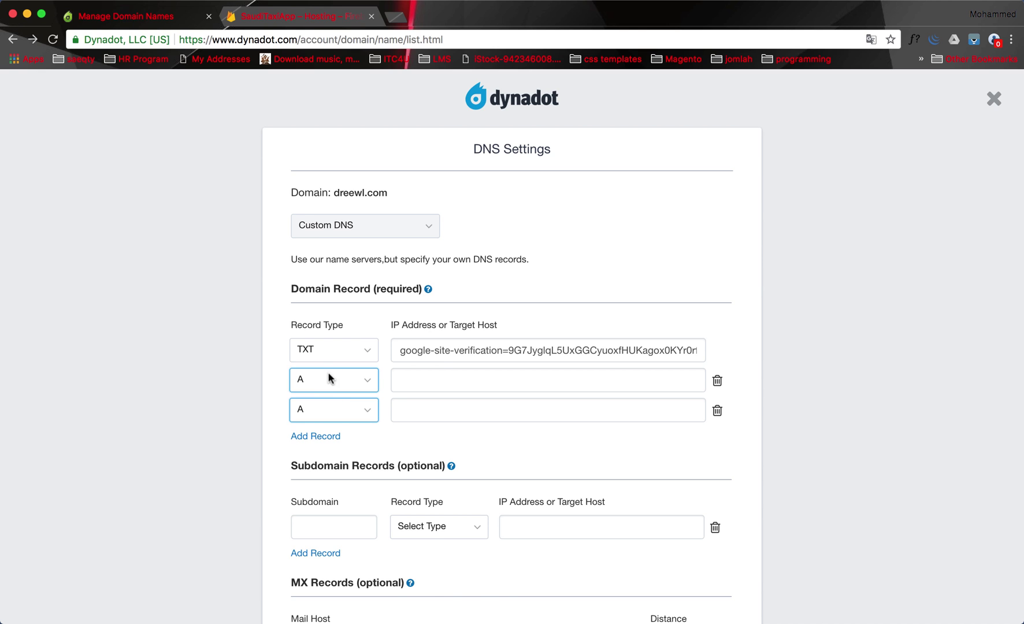
{"action": "left_click", "coordinate": [442, 378]}
{"action": "key", "text": "ctrl+v"}
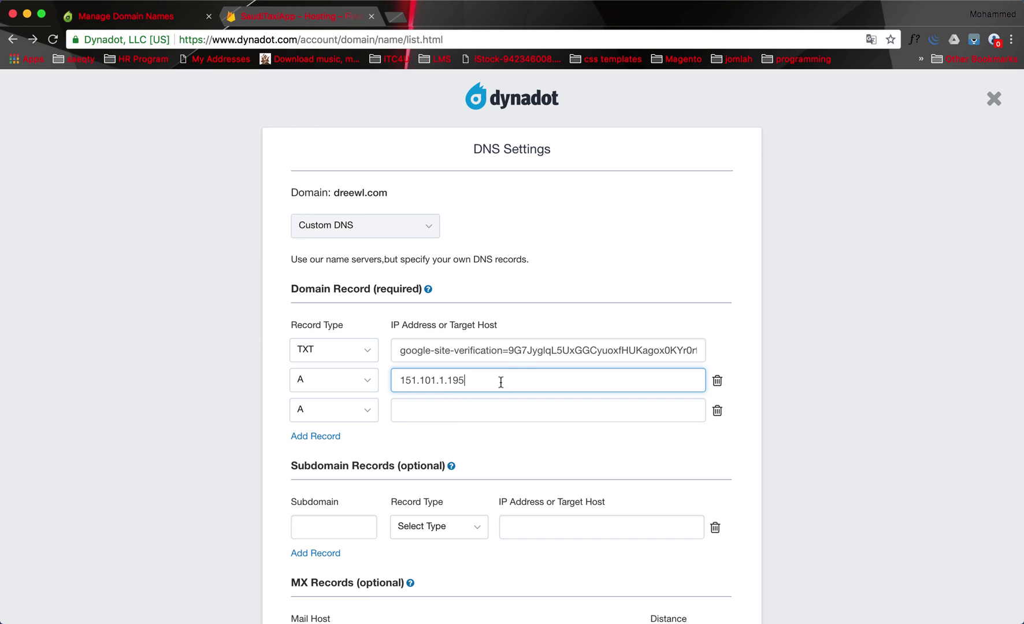
Copy the second A record's IP address from Firebase and enter 151.101.65.195 in the empty third domain record in Dynadot.
{"action": "left_click", "coordinate": [283, 21]}
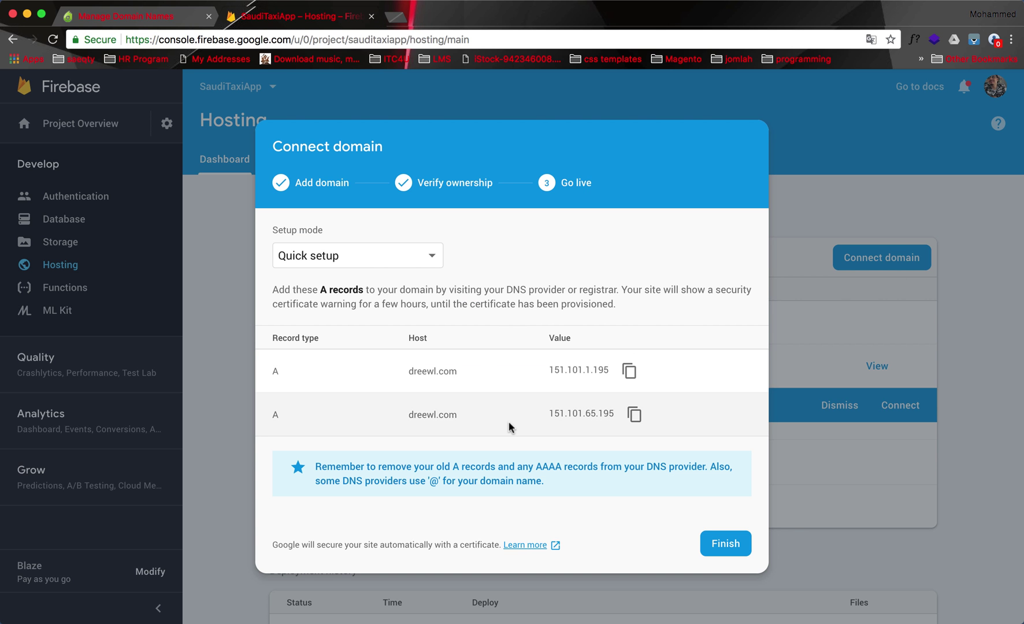
{"action": "left_click", "coordinate": [634, 415]}
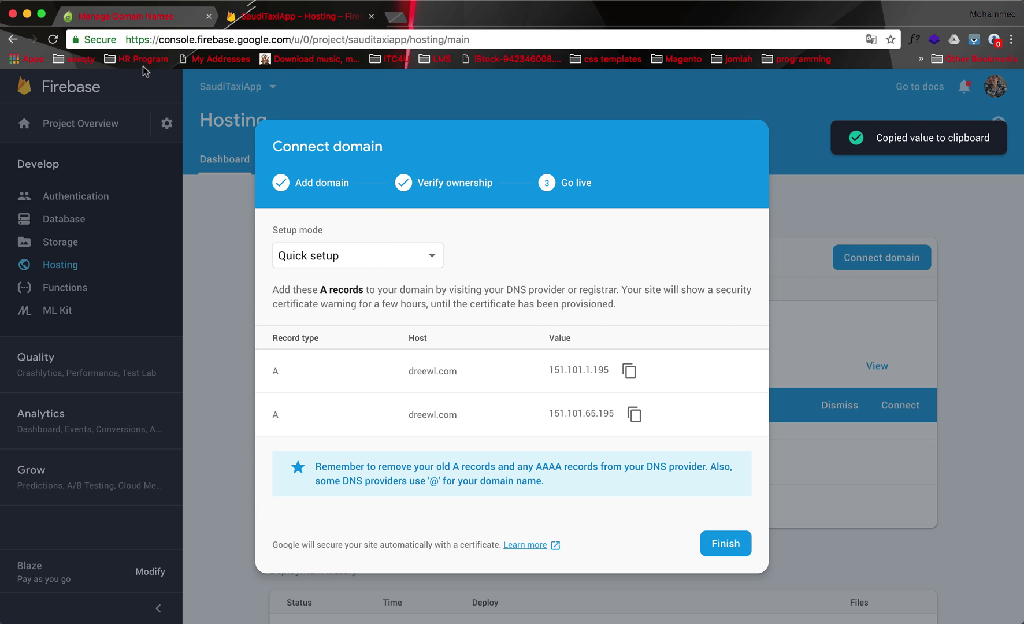
{"action": "left_click", "coordinate": [98, 21]}
{"action": "left_click", "coordinate": [465, 409]}
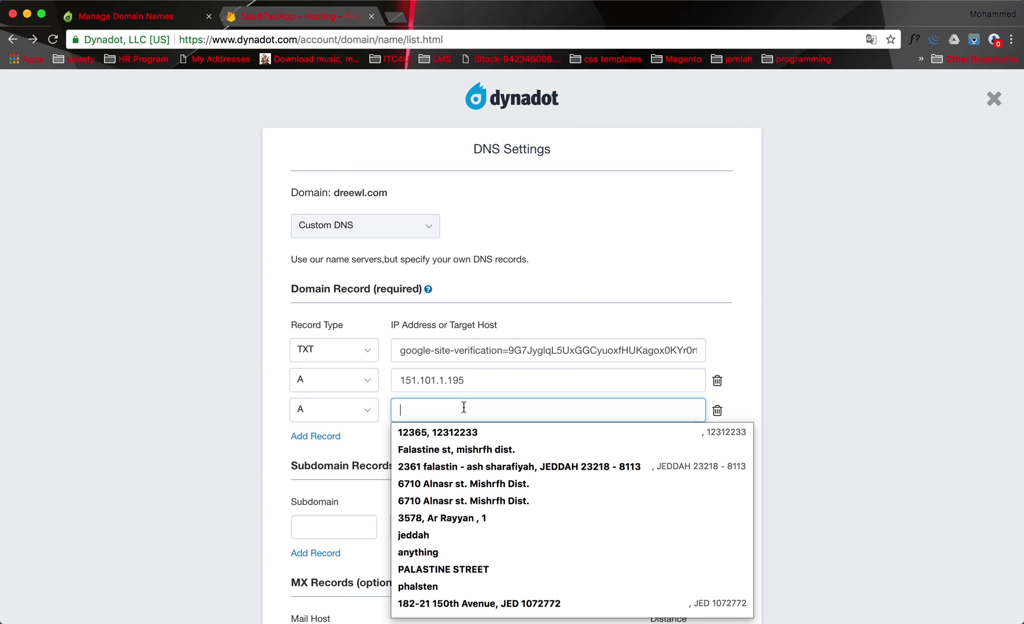
{"action": "key", "text": "ctrl+v"}
Save the DNS settings for dreewl.com with both A records and return to the domain's settings overview.
{"action": "scroll", "coordinate": [580, 461], "scroll_direction": "down", "scroll_amount": 5}
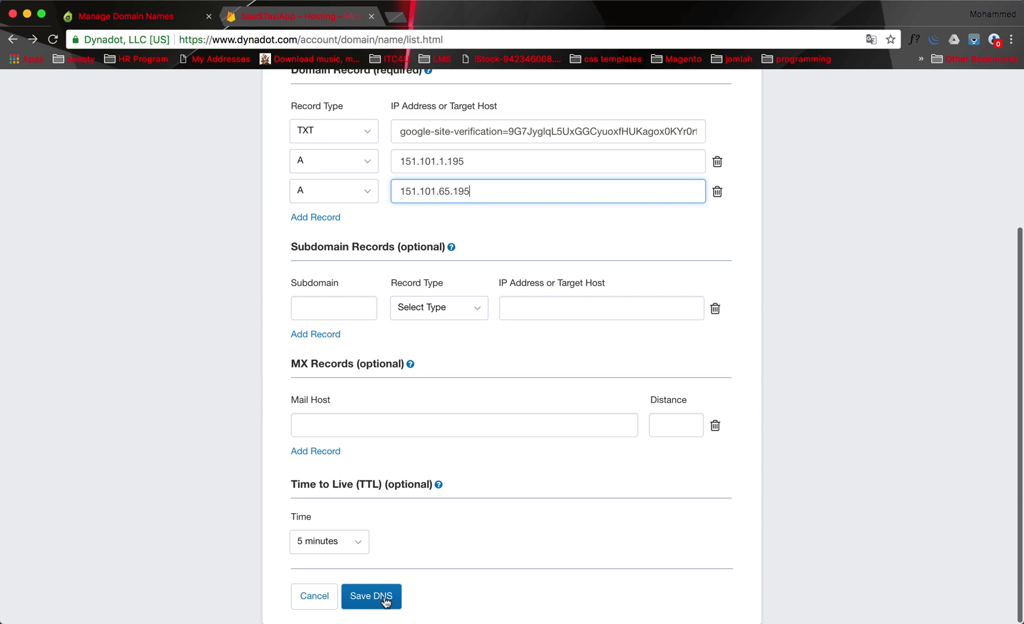
{"action": "left_click", "coordinate": [383, 601]}
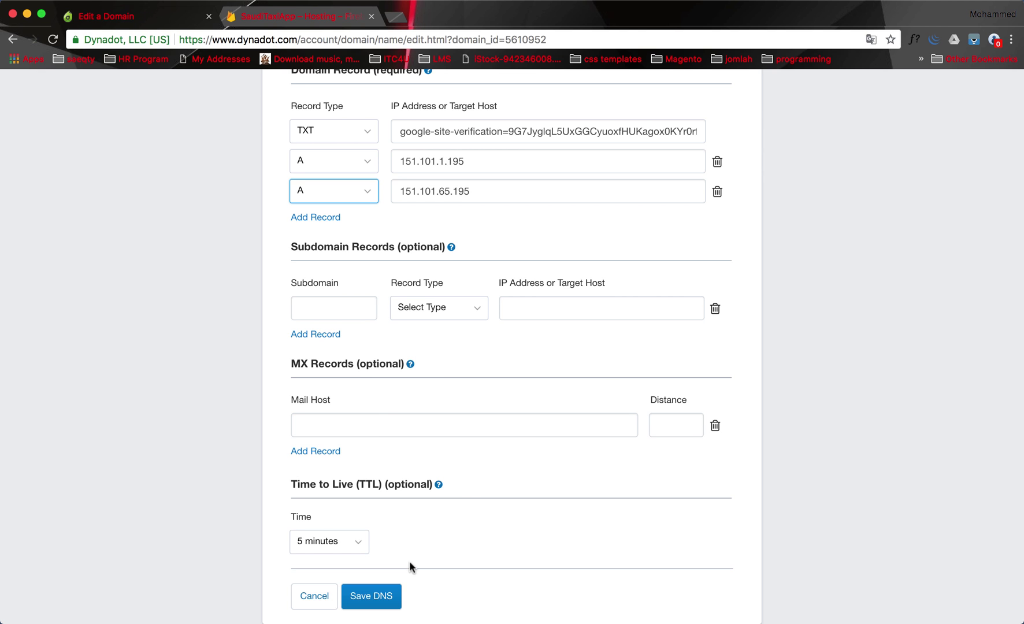
{"action": "left_click", "coordinate": [373, 596]}
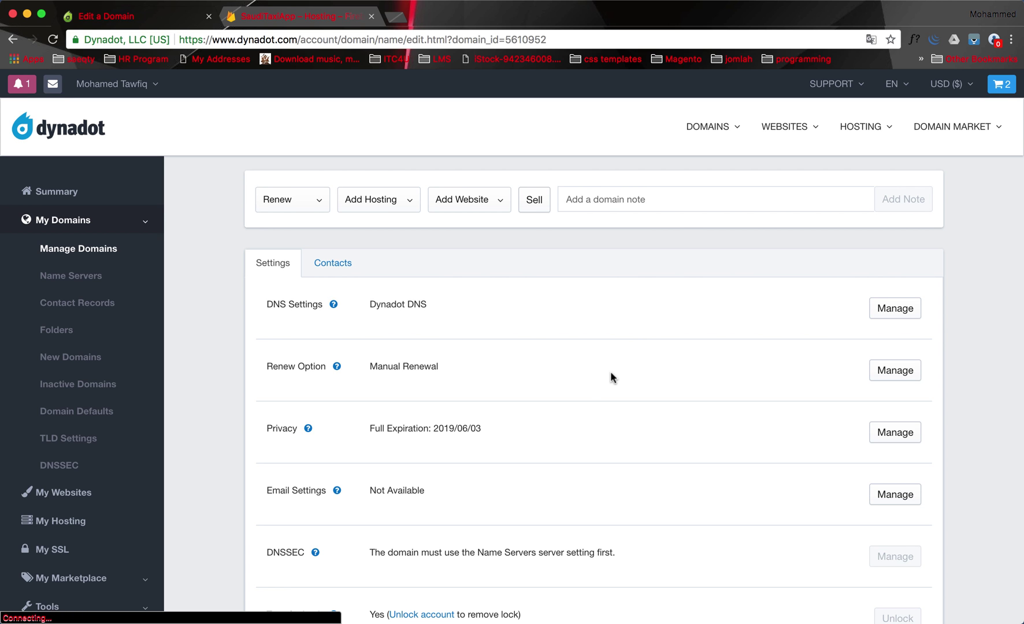
{"action": "scroll", "coordinate": [612, 377], "scroll_direction": "down", "scroll_amount": 2}
{"action": "scroll", "coordinate": [611, 377], "scroll_direction": "up", "scroll_amount": 5}
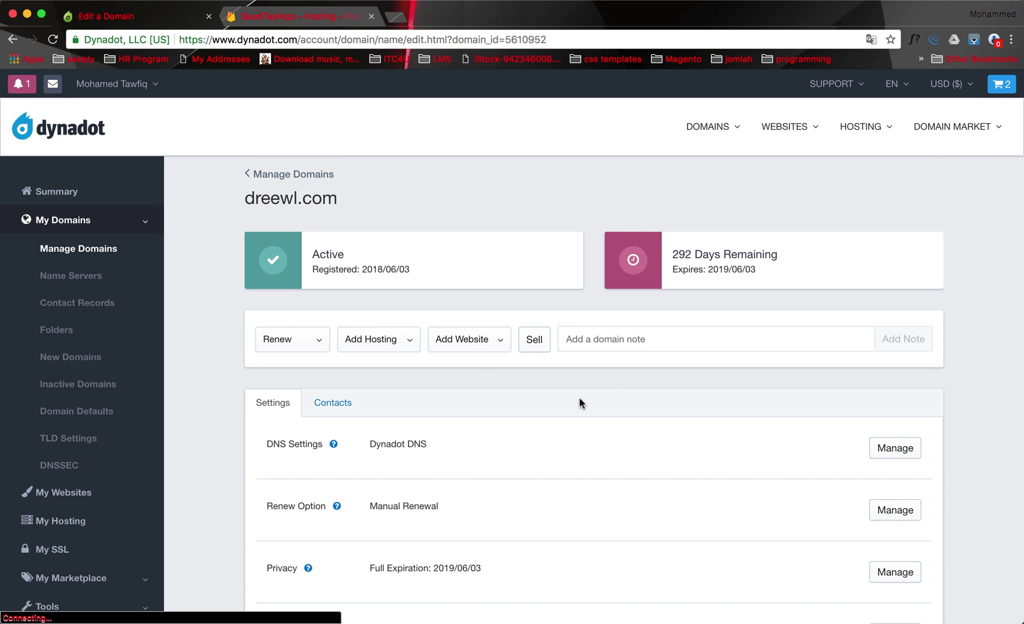